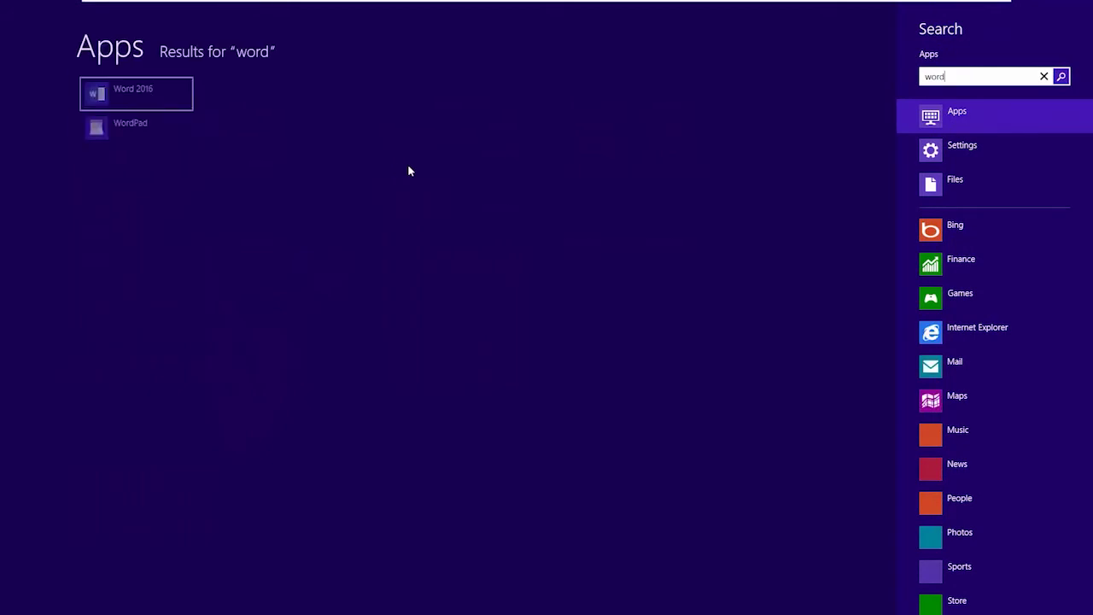
- Search for and launch Word 2016, work offline with the templates, and create a blank document
text(20)
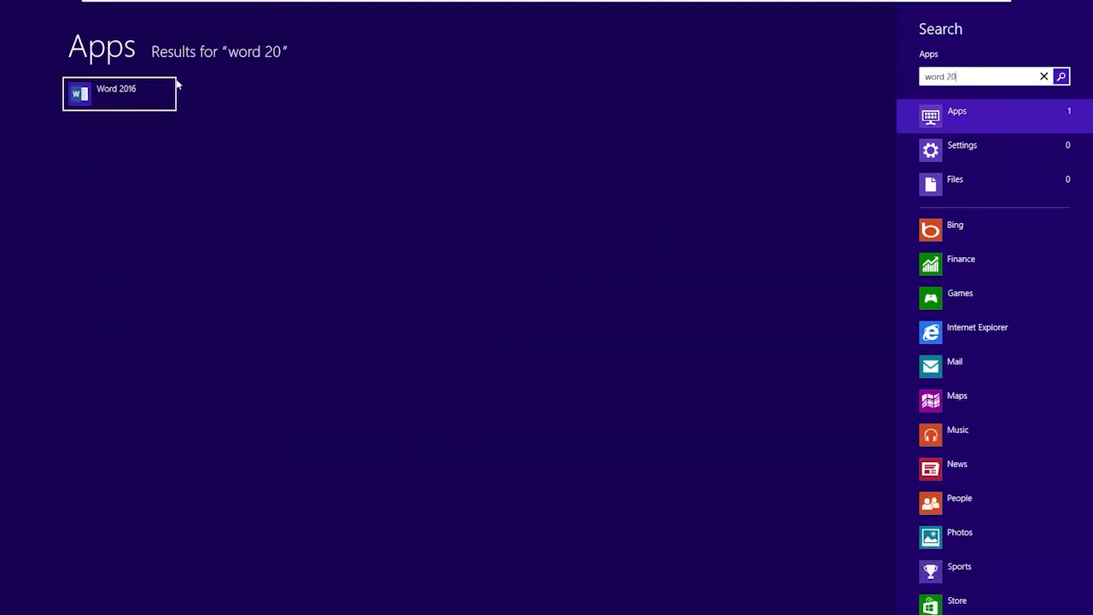
click(122, 103)
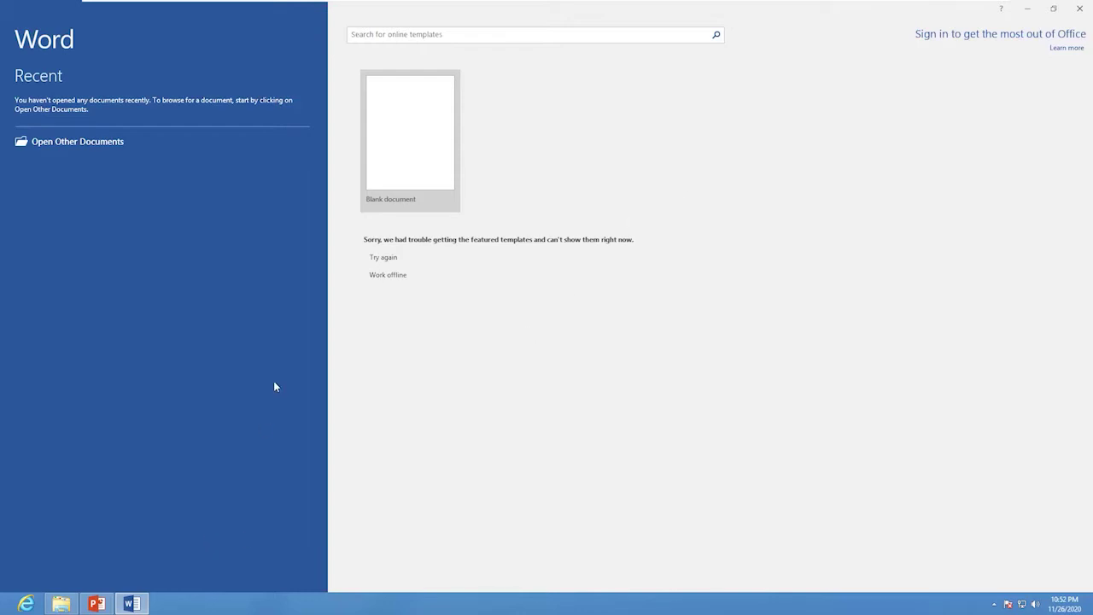
click(400, 274)
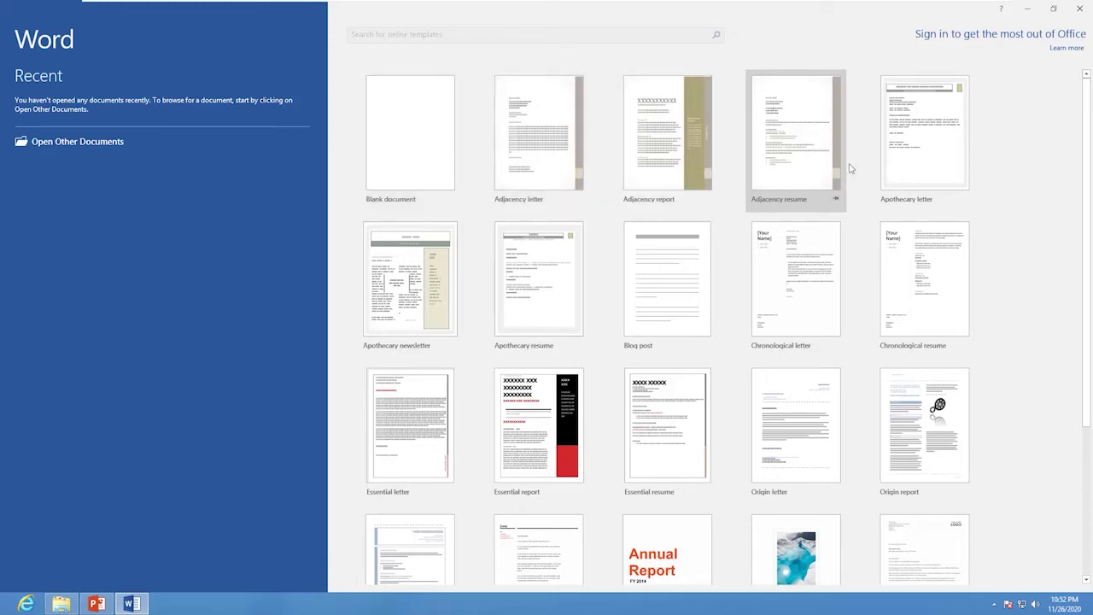
click(432, 204)
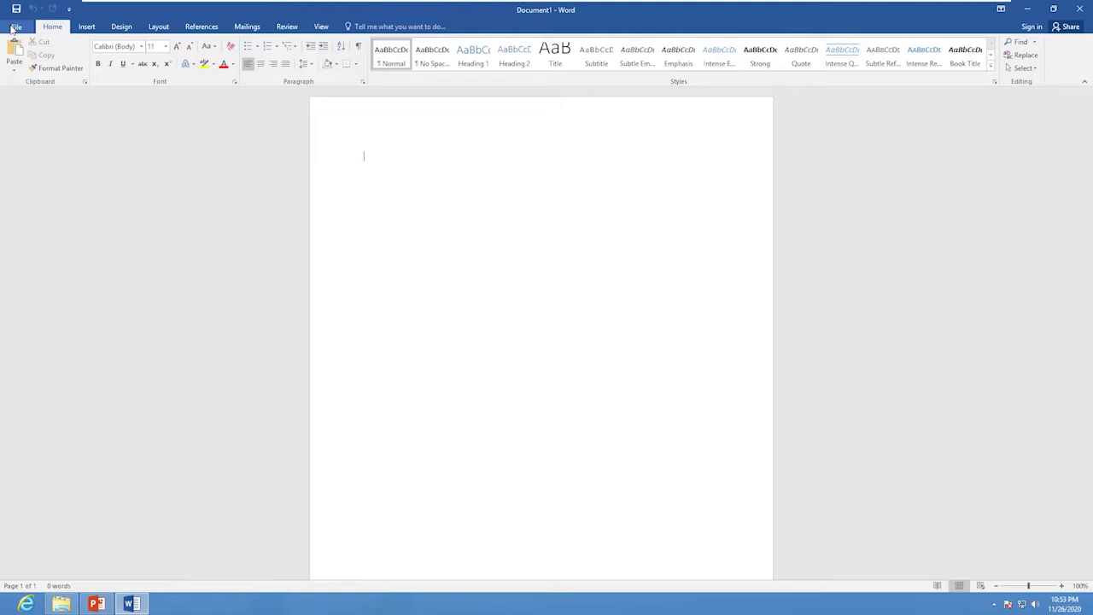
click(16, 27)
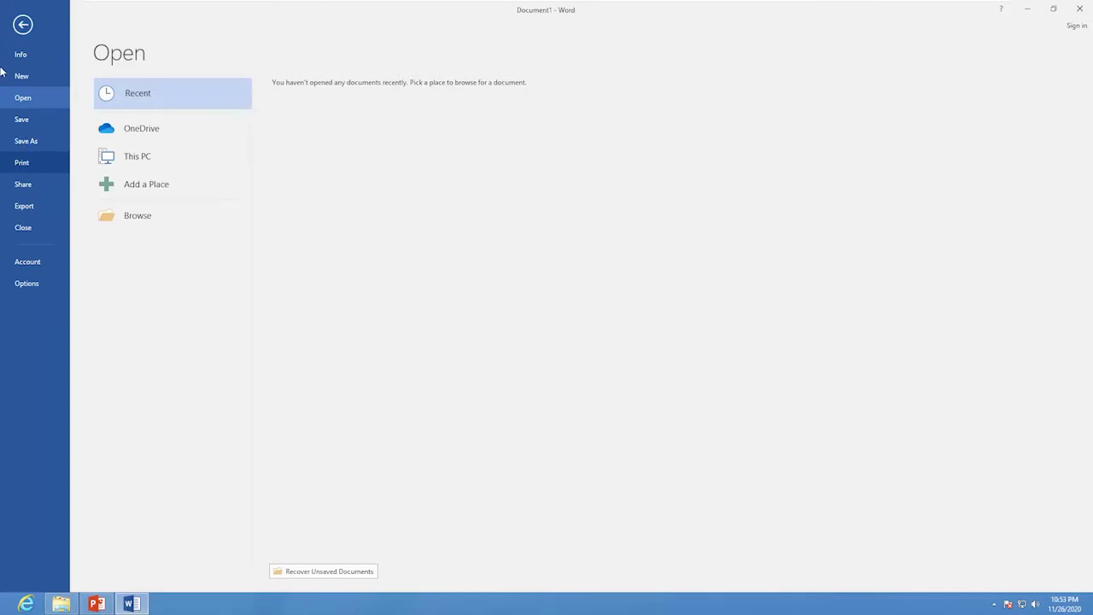
click(22, 26)
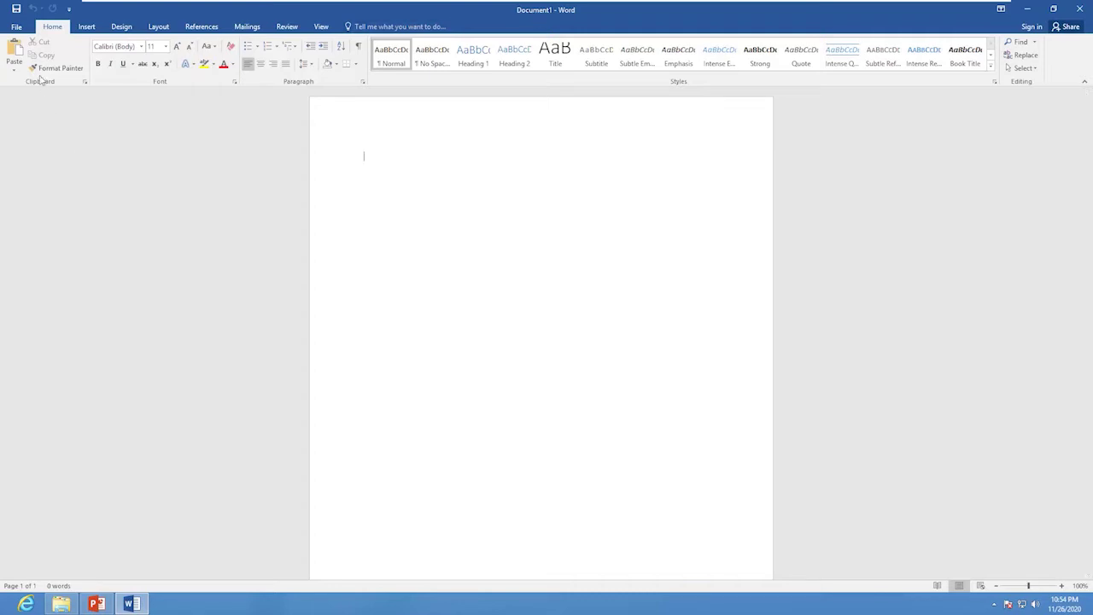
- Save the blank document as "Grade 2" in the Documents library
click(18, 28)
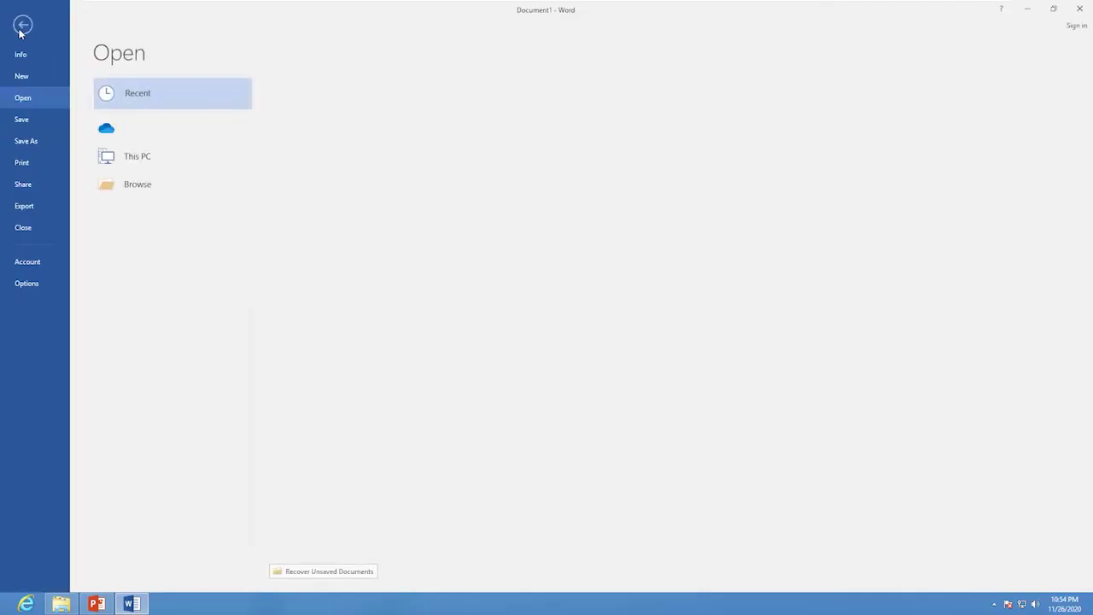
click(41, 140)
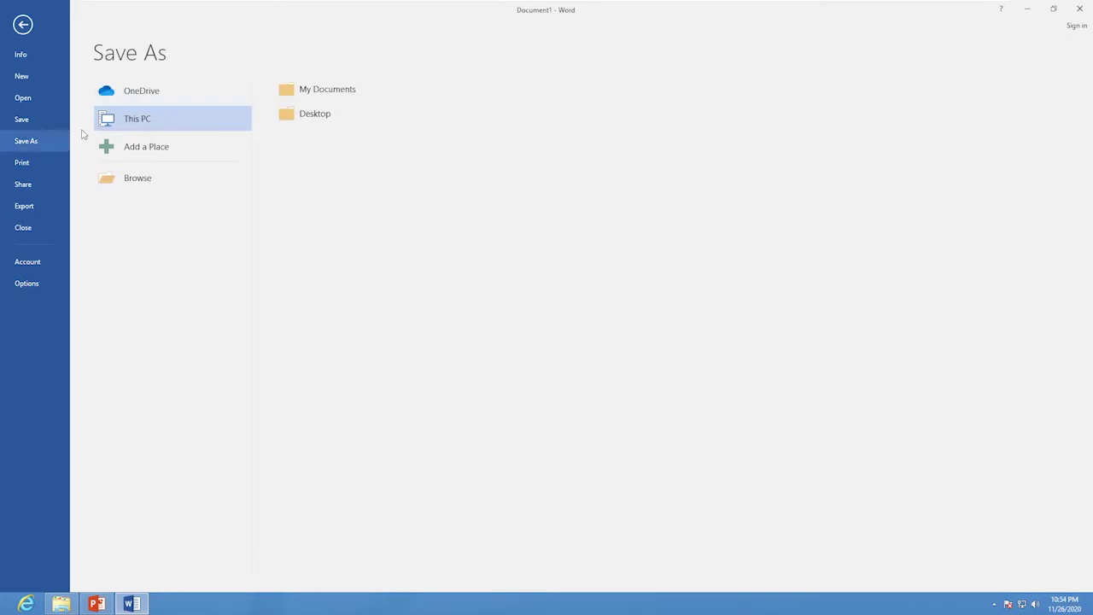
click(140, 185)
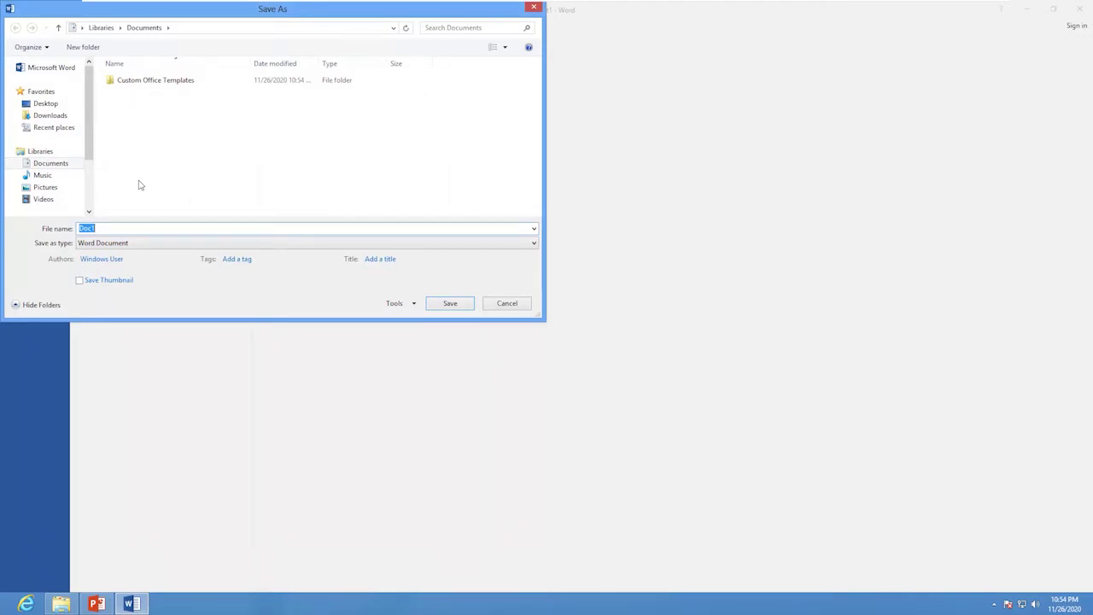
click(140, 184)
click(60, 163)
click(86, 228)
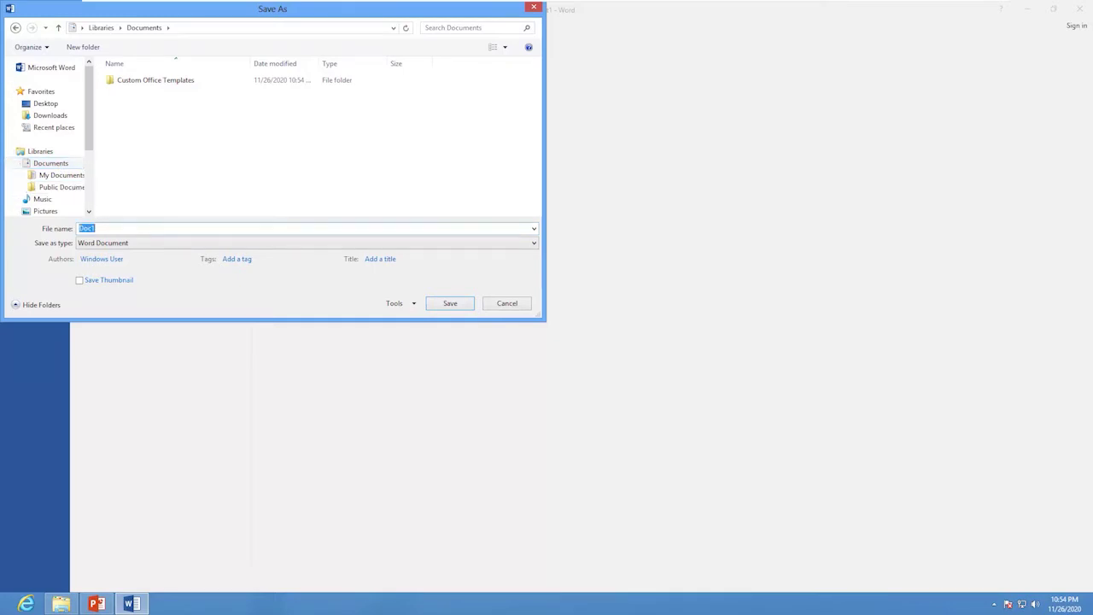
text(Grade 2)
click(450, 304)
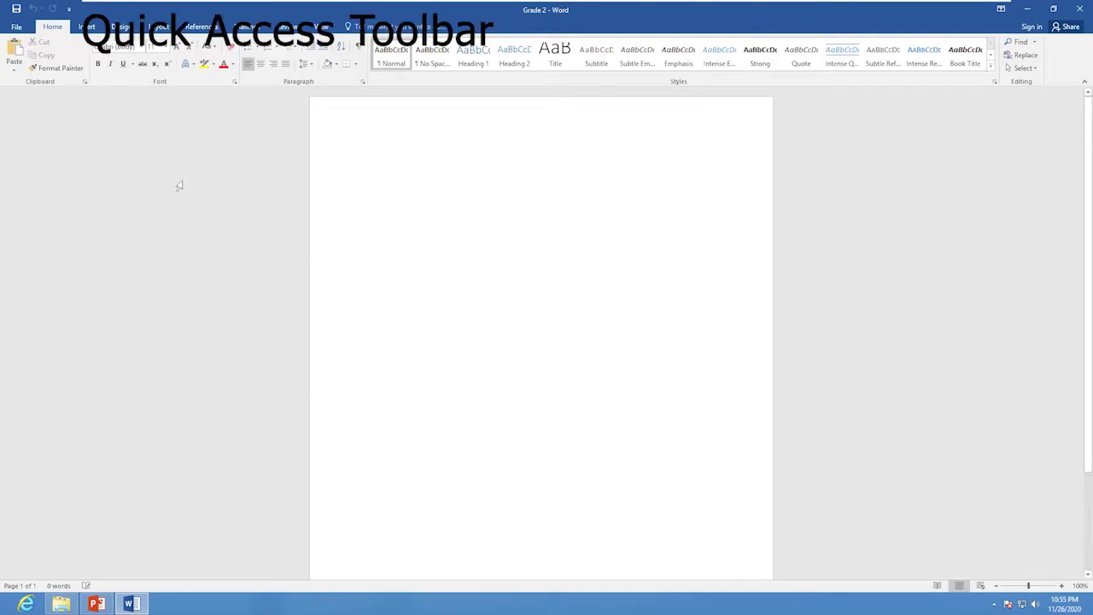
- Add the New and Open commands to the Quick Access Toolbar
click(75, 10)
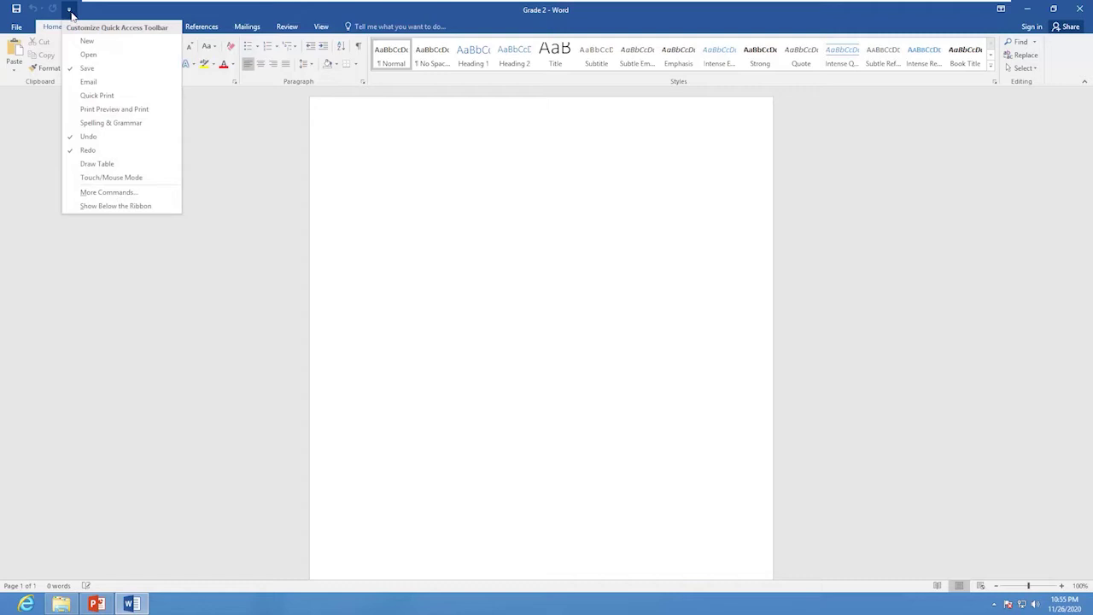
click(108, 41)
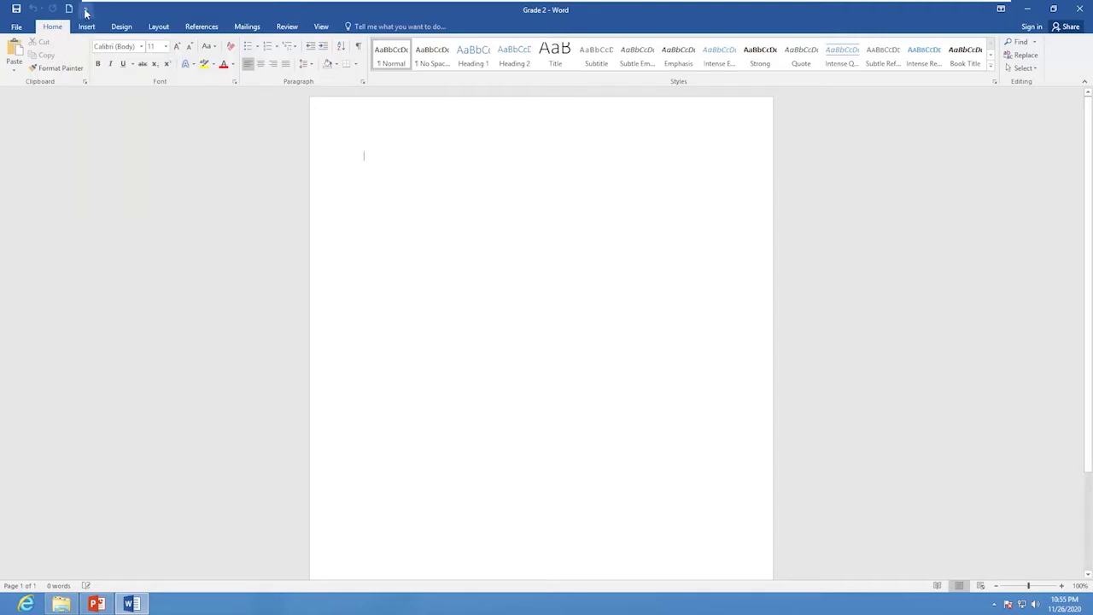
click(86, 9)
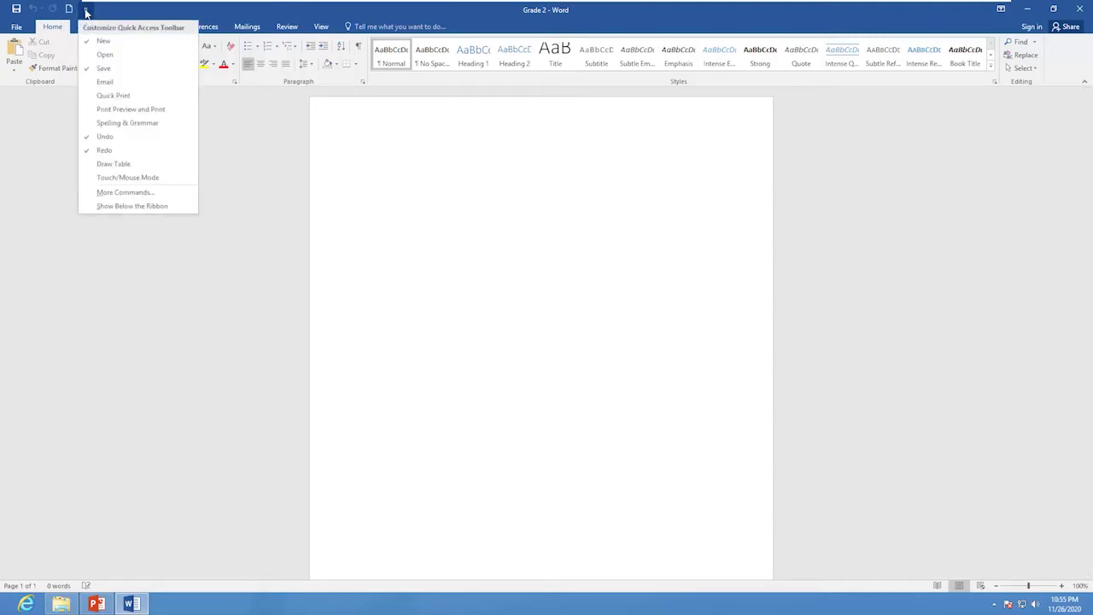
click(101, 56)
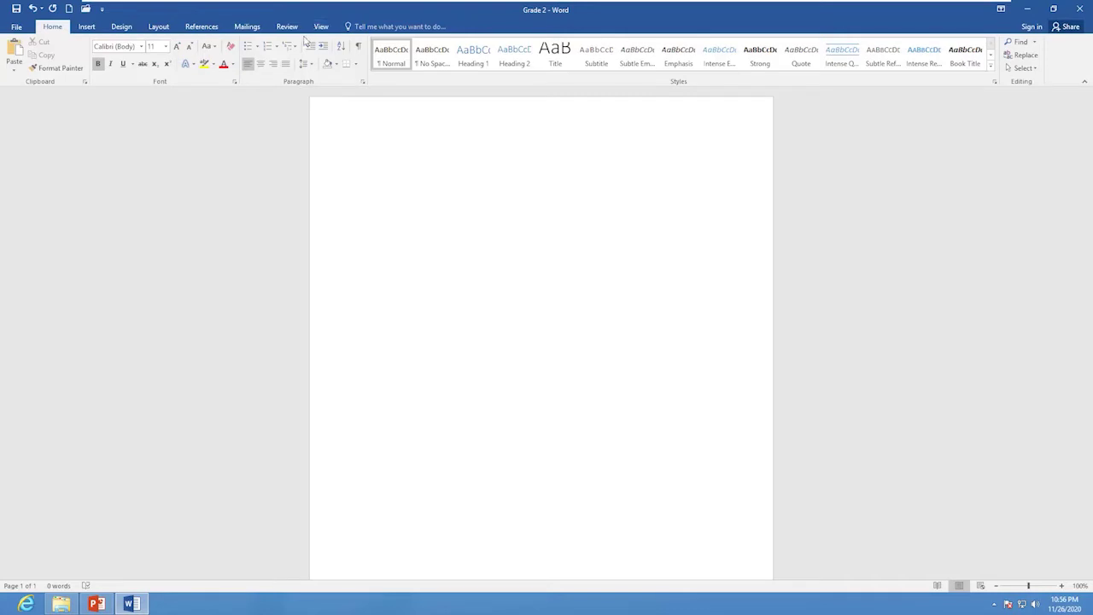
click(86, 27)
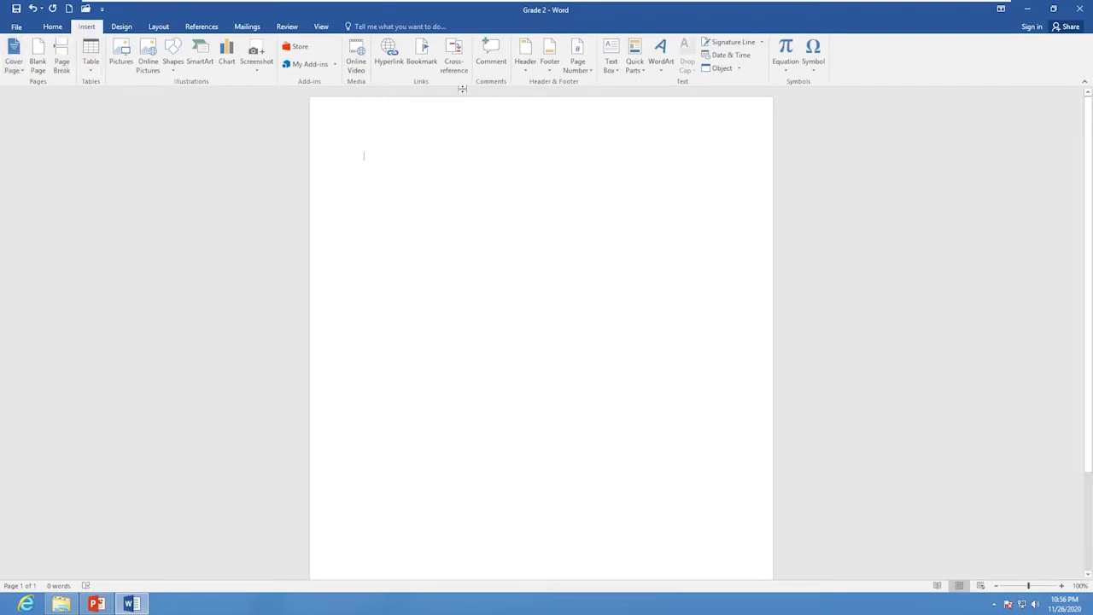
click(53, 27)
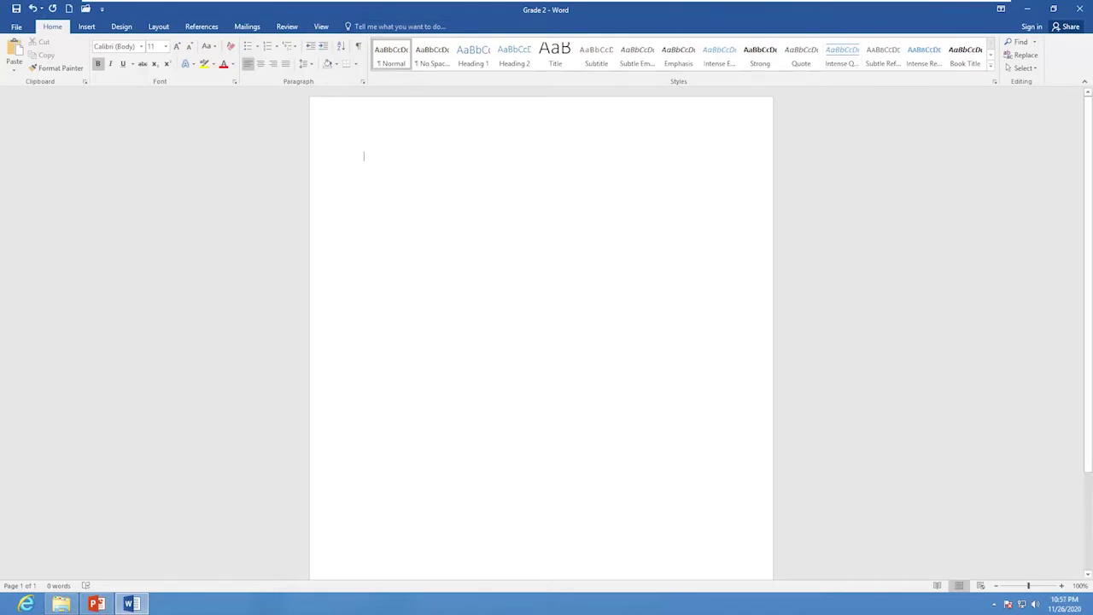
- Show the ruler in the Grade 2 document
click(321, 28)
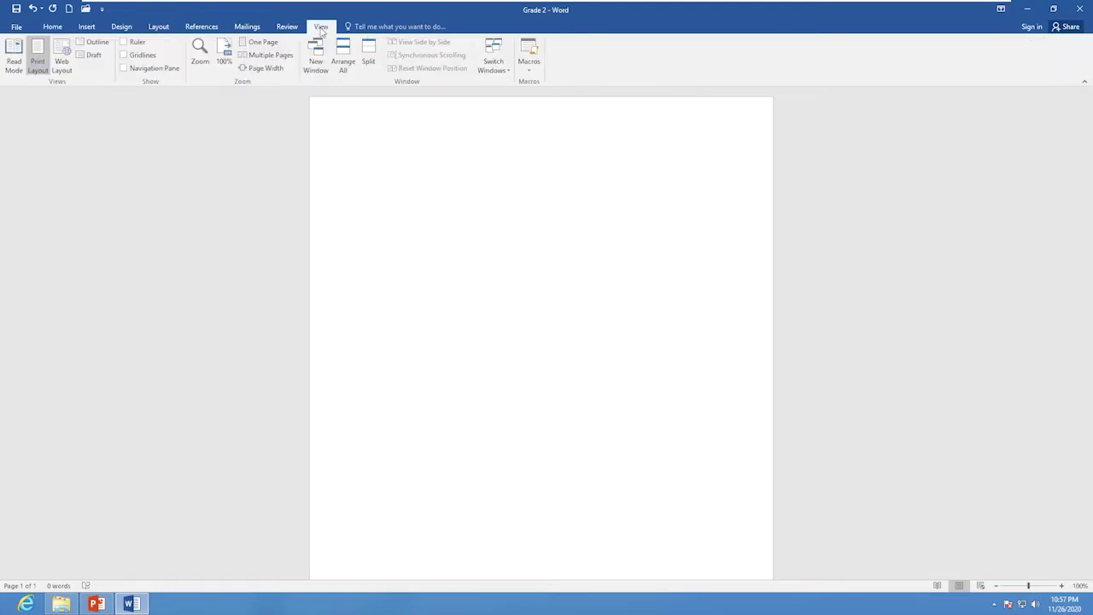
click(124, 42)
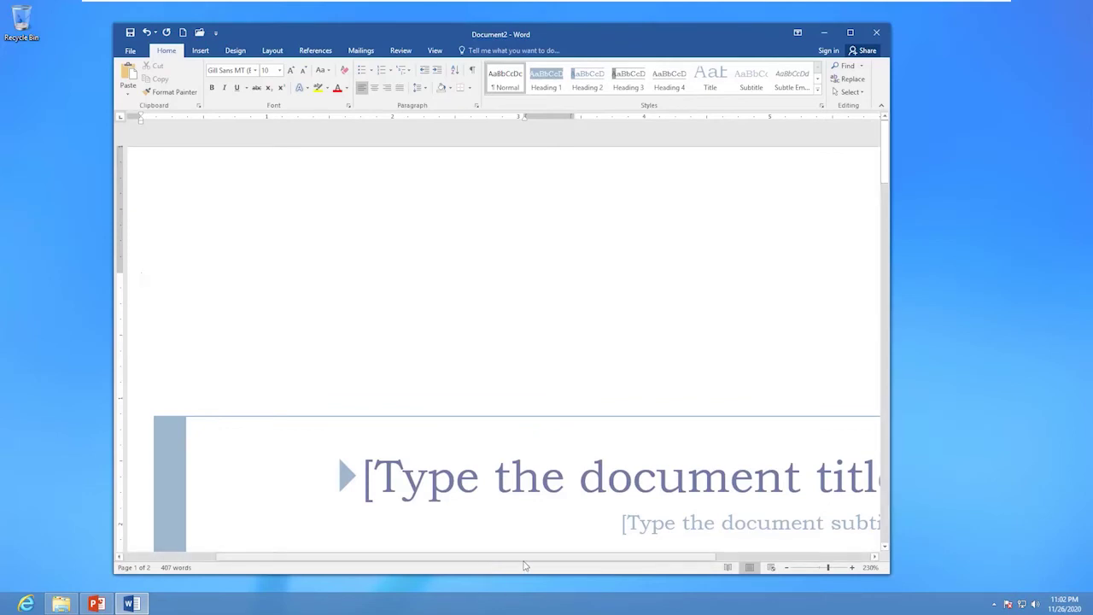
- Look over the first page of Document2 across its full width and down to its lower end and back
drag(524, 560, 722, 562)
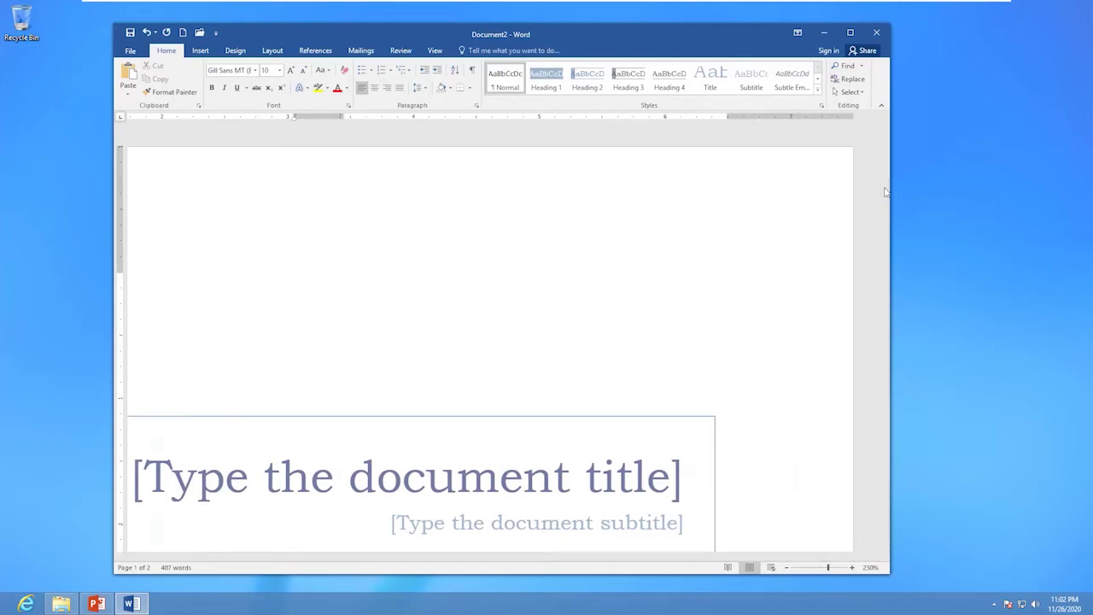
drag(886, 171, 885, 316)
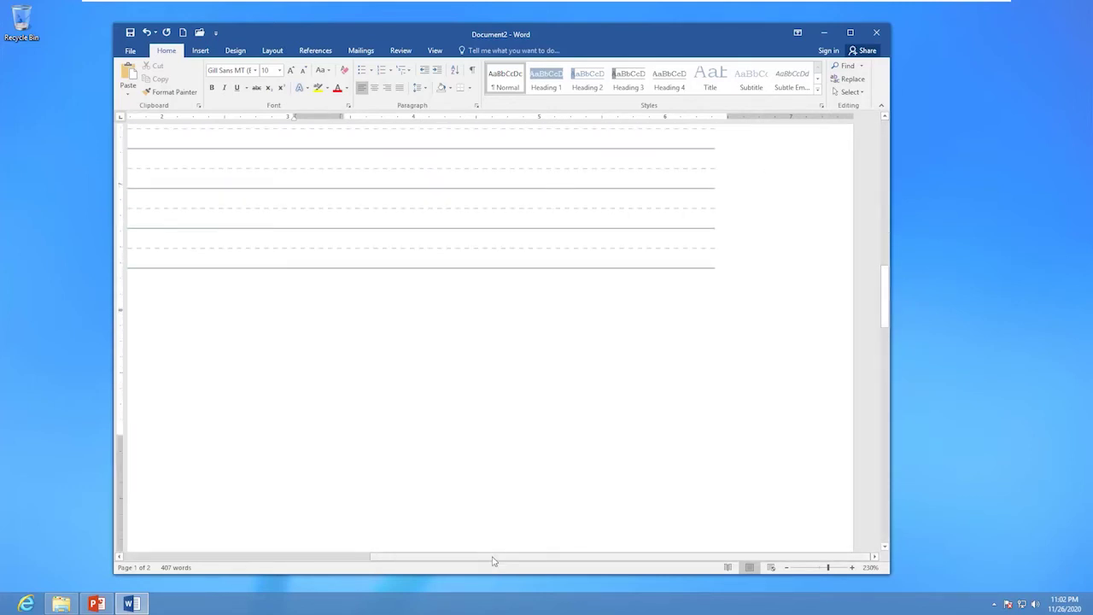
drag(491, 561, 143, 557)
drag(303, 563, 659, 573)
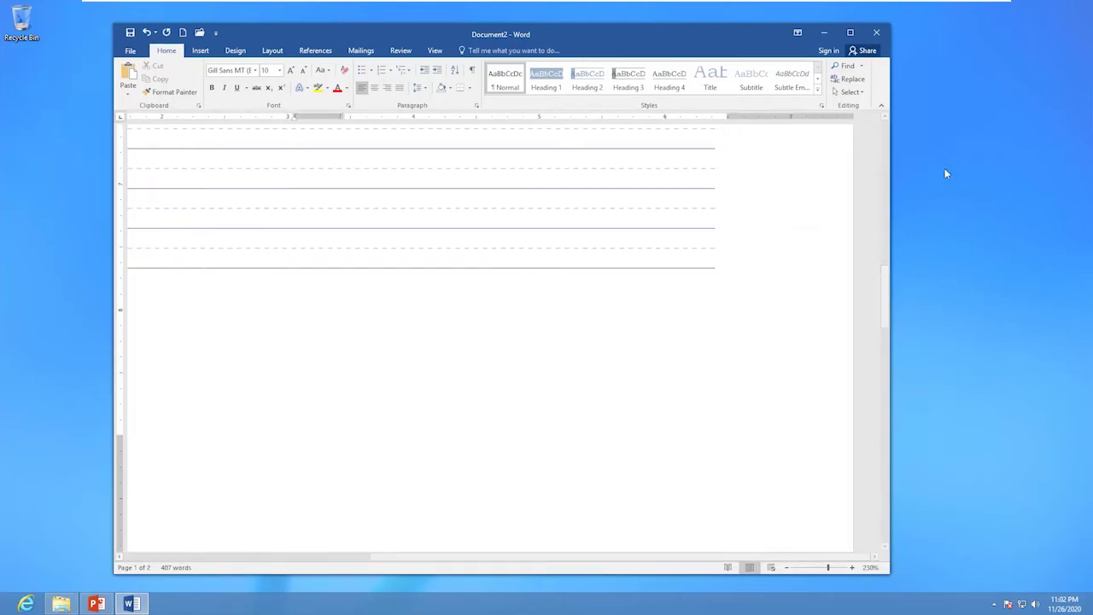
drag(886, 304, 888, 195)
- Maximize the Document2 window, and zoom the document out to 10% and back in to 210%
click(850, 33)
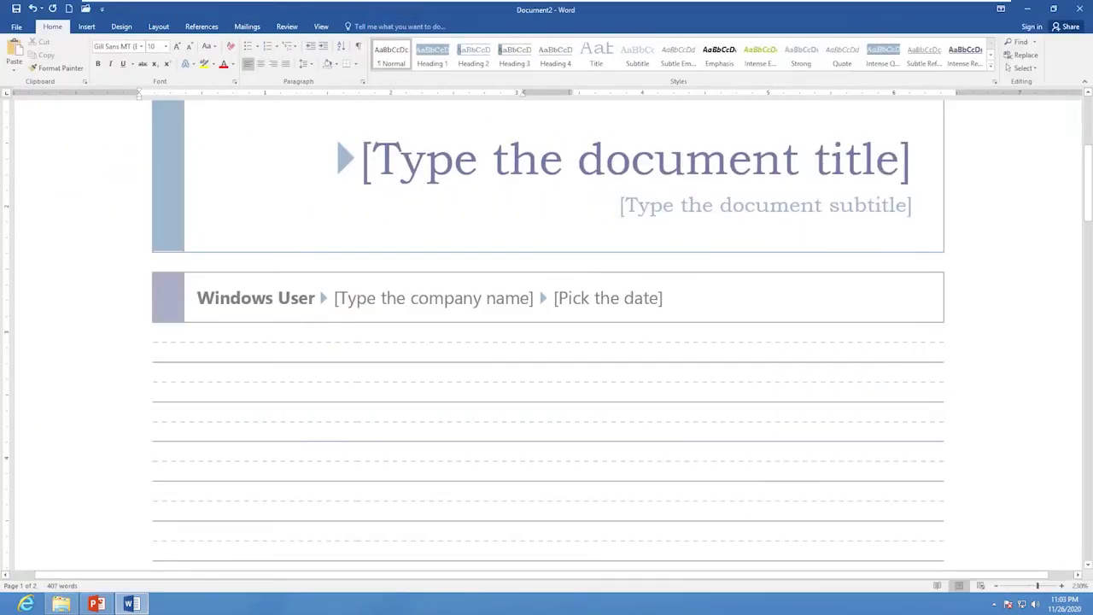
click(996, 587)
click(996, 586)
click(997, 587)
click(996, 587)
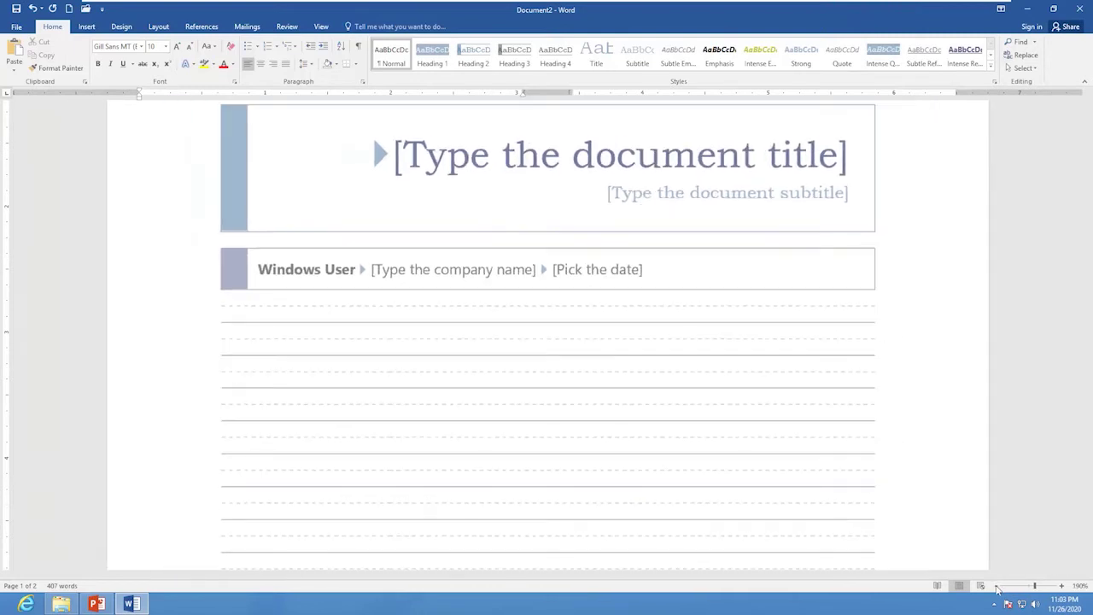
click(997, 587)
click(997, 586)
click(996, 587)
click(997, 587)
click(997, 587)
click(997, 587)
click(997, 586)
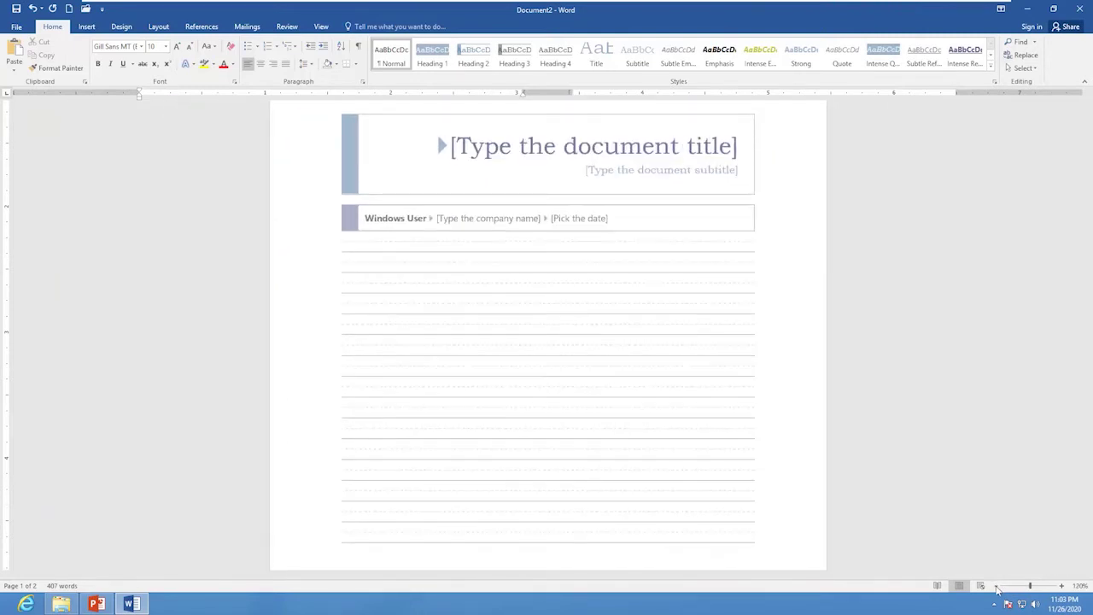
click(997, 586)
click(996, 587)
click(996, 587)
click(996, 587)
click(997, 587)
click(997, 587)
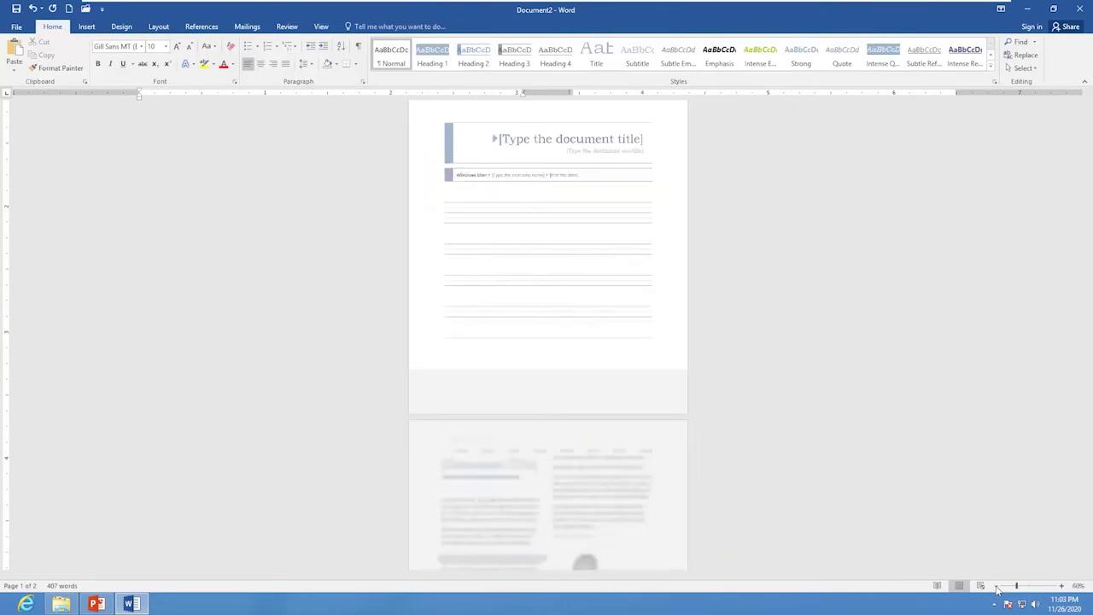
click(996, 587)
click(996, 586)
click(996, 586)
click(996, 587)
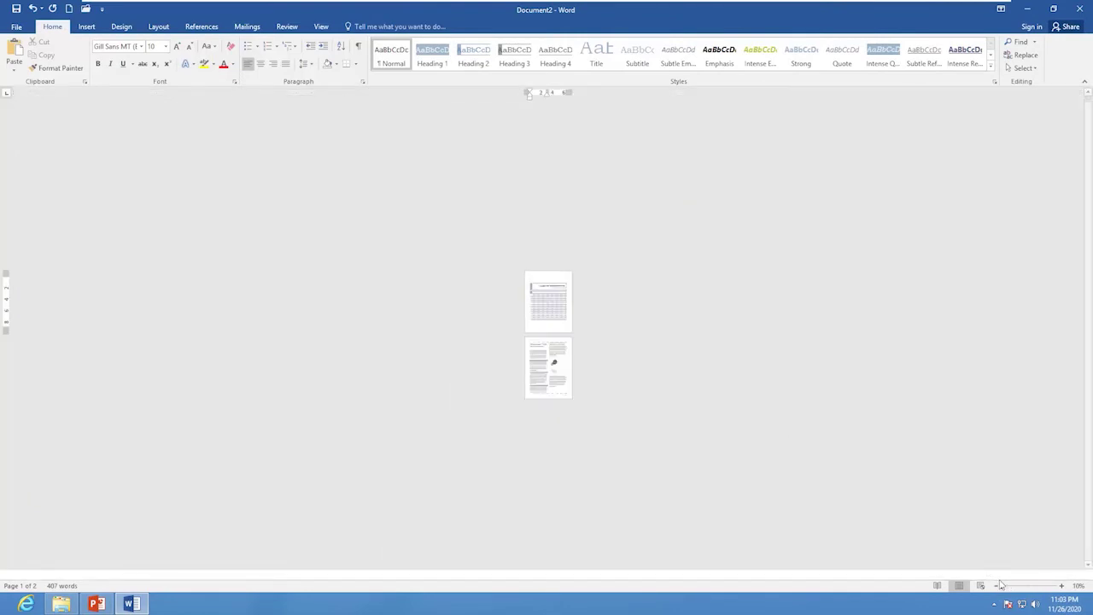
click(1038, 586)
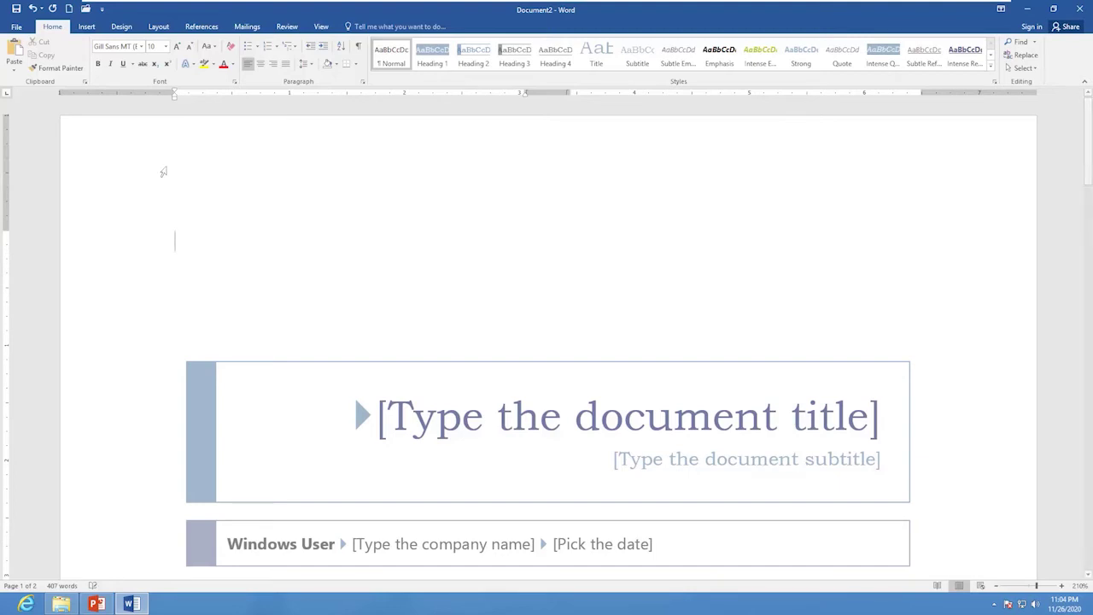
- Try line and table selections around the document title block, and return the insertion point to the start of the page
click(172, 247)
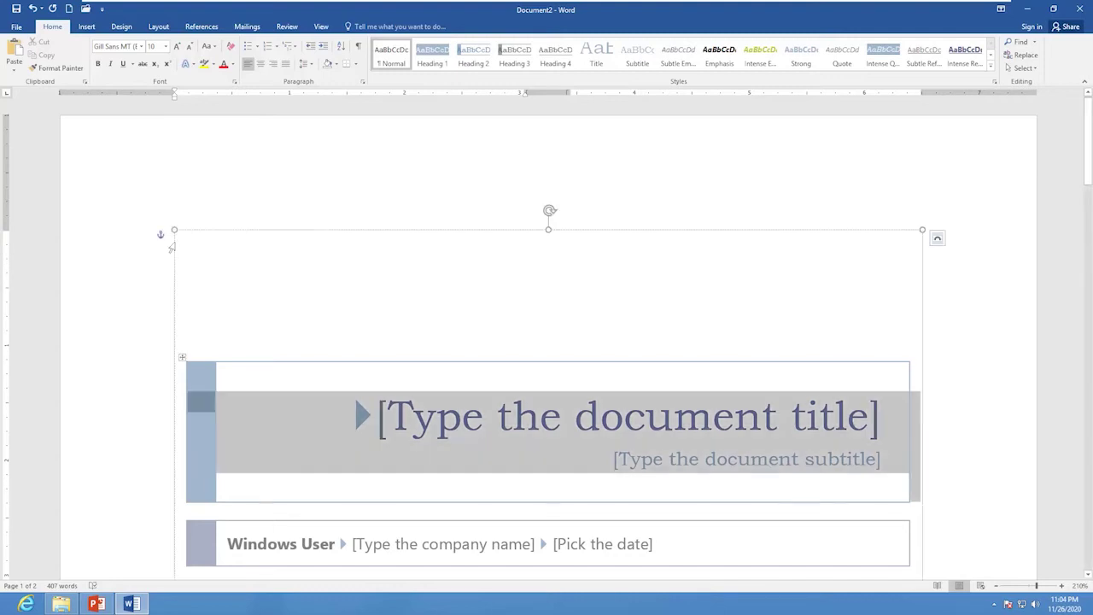
triple_click(141, 279)
click(288, 281)
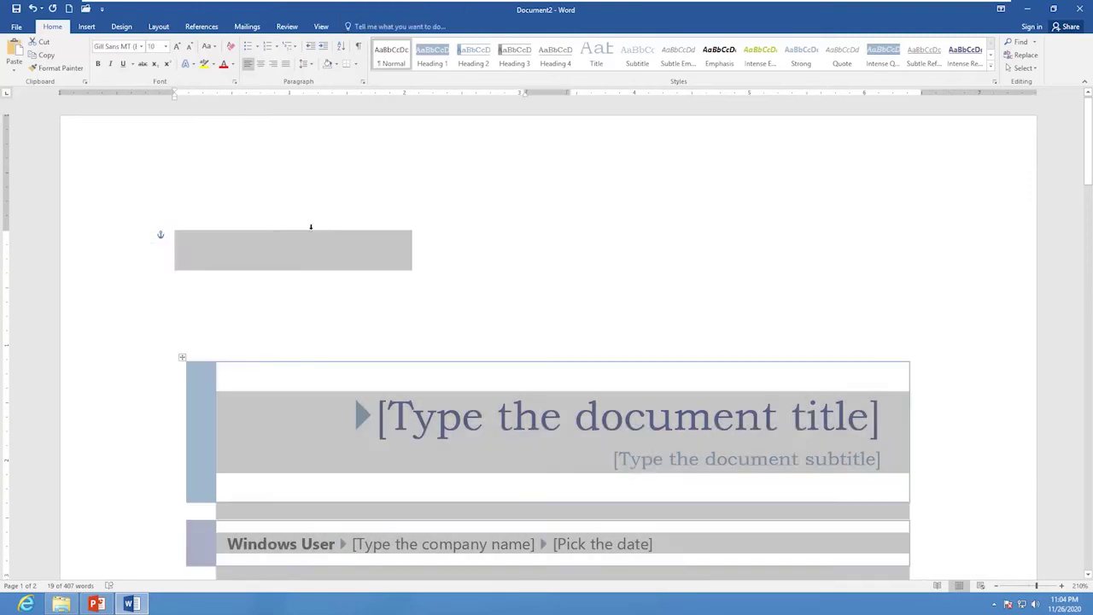
click(406, 248)
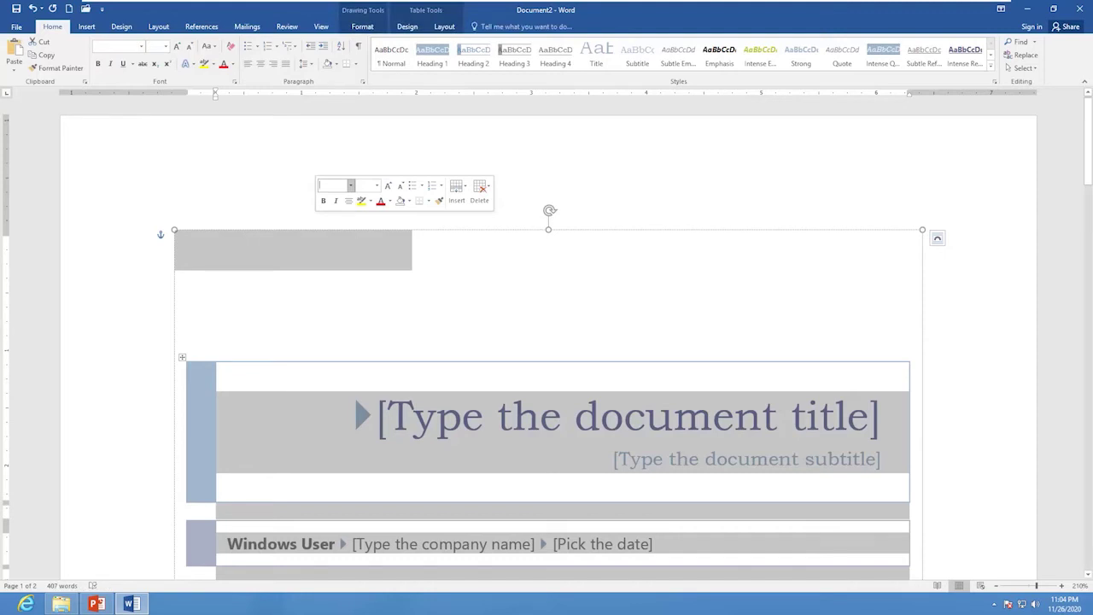
click(176, 242)
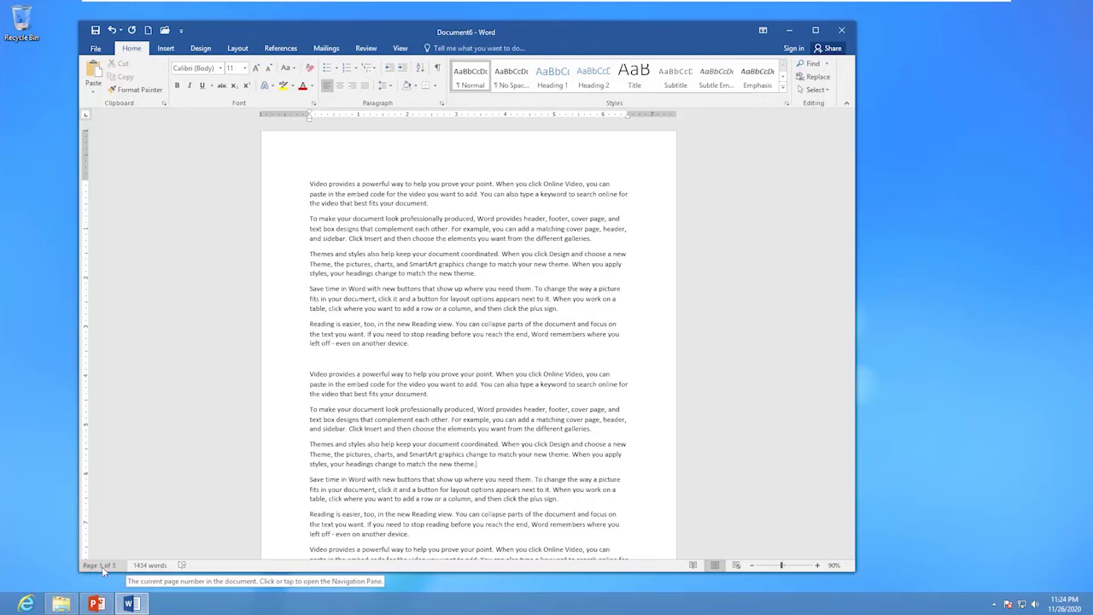
- Run the spelling and grammar check on Document6, and zoom the document in to 292%
click(183, 565)
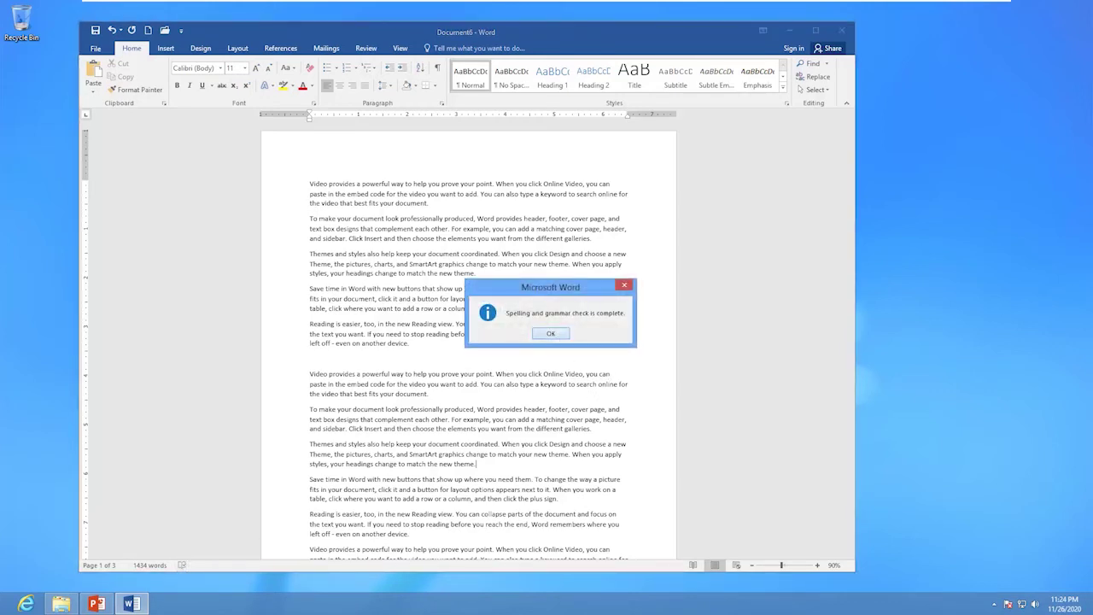
click(560, 336)
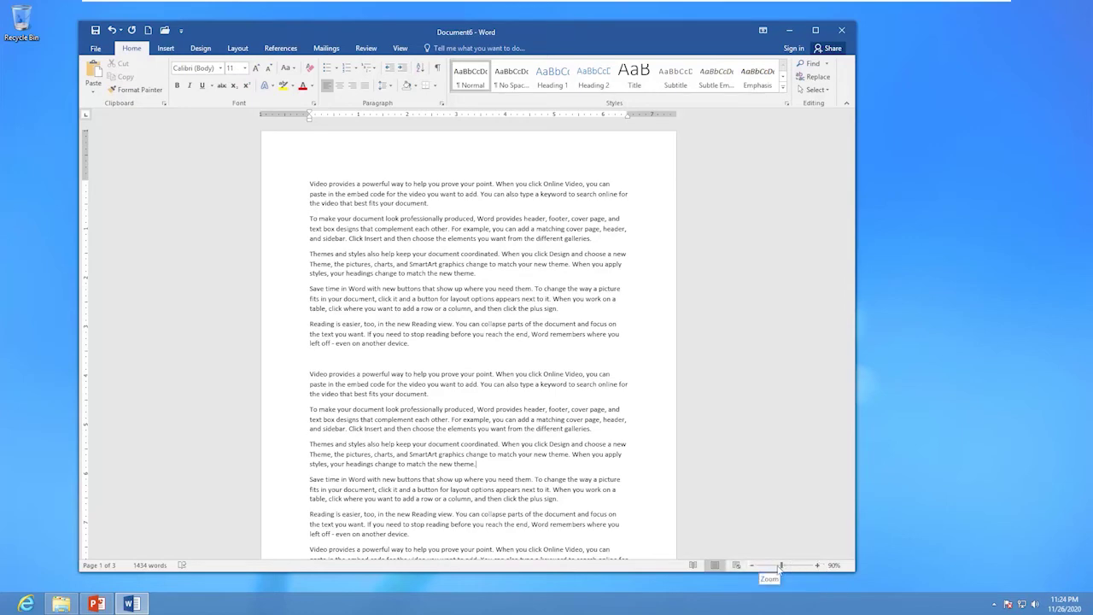
drag(778, 569, 799, 568)
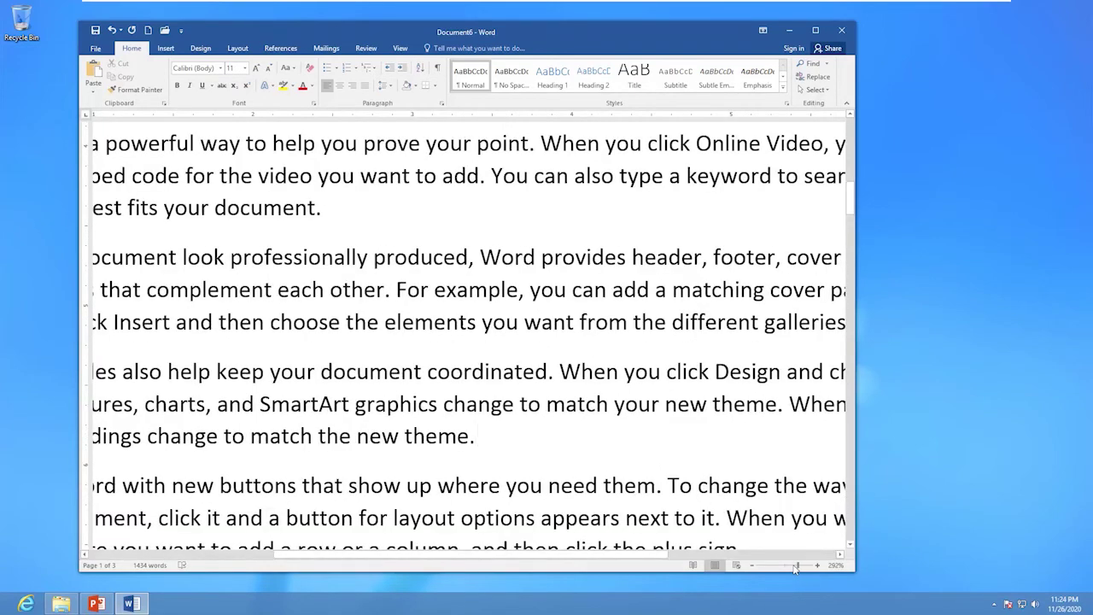
- Set the font of the document's first paragraph to Arial Black
drag(796, 568, 767, 569)
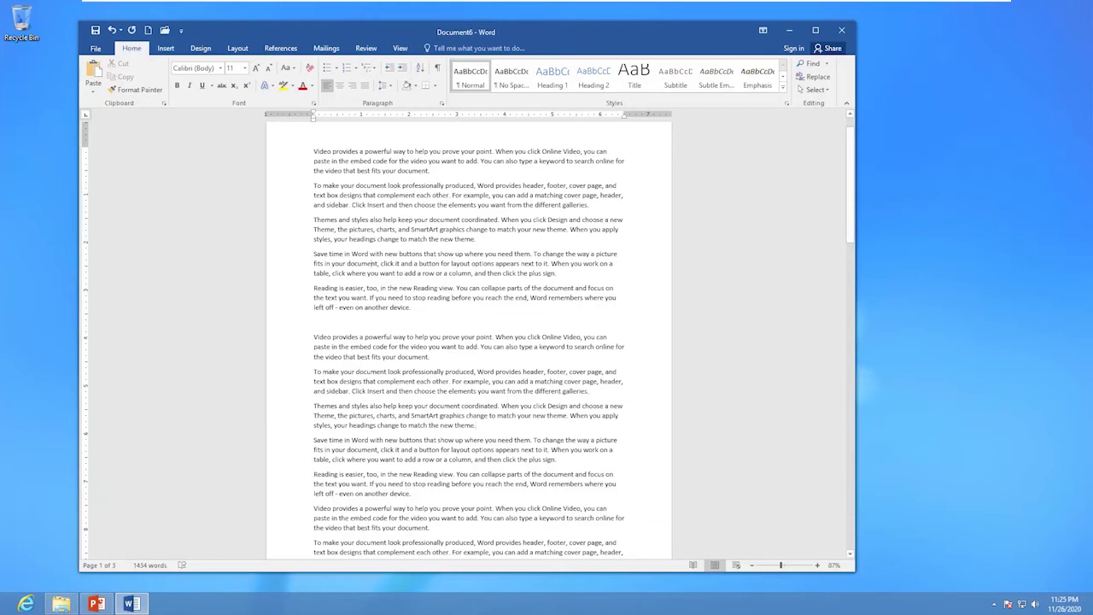
drag(850, 202, 852, 147)
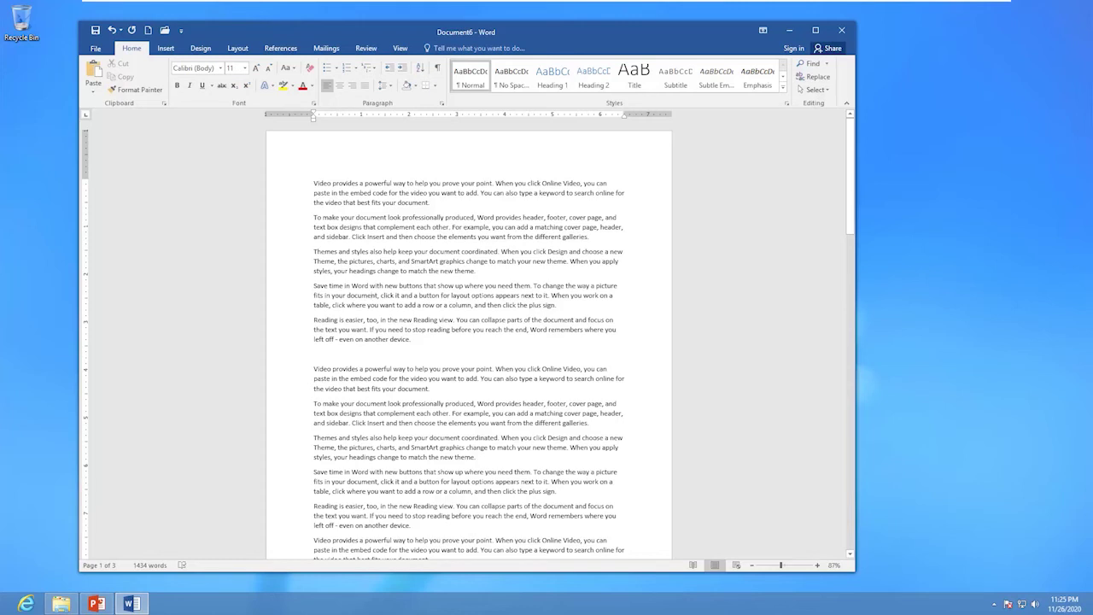
key(shift+Right)
key(shift+Right)
key(shift+Right)
key(shift+Right)
key(shift+Right)
key(shift+Down)
key(shift+Down)
key(shift+End)
key(shift+Right)
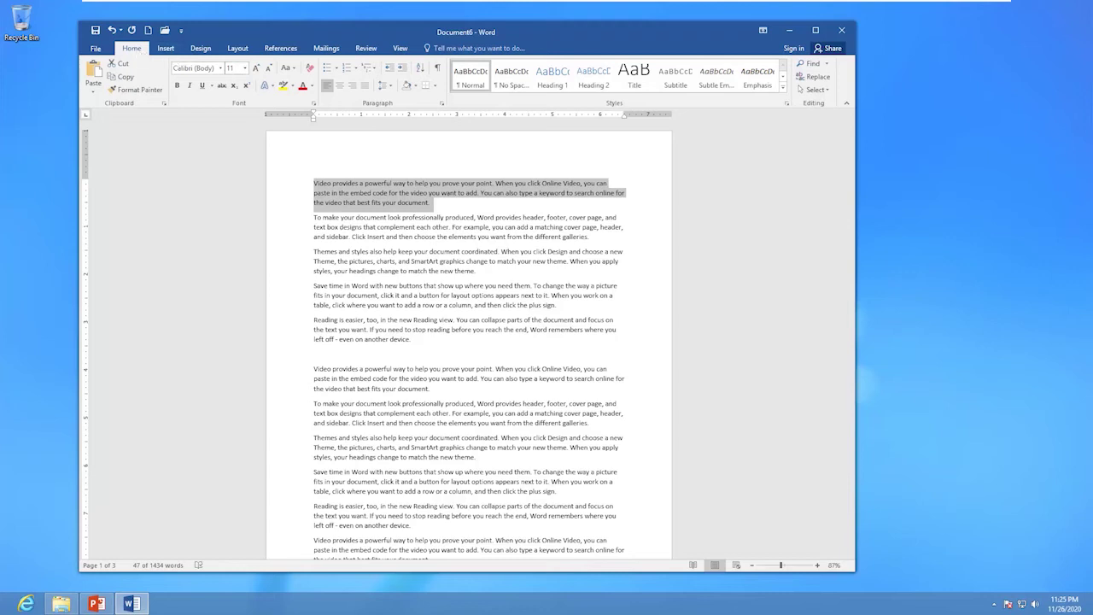
click(220, 68)
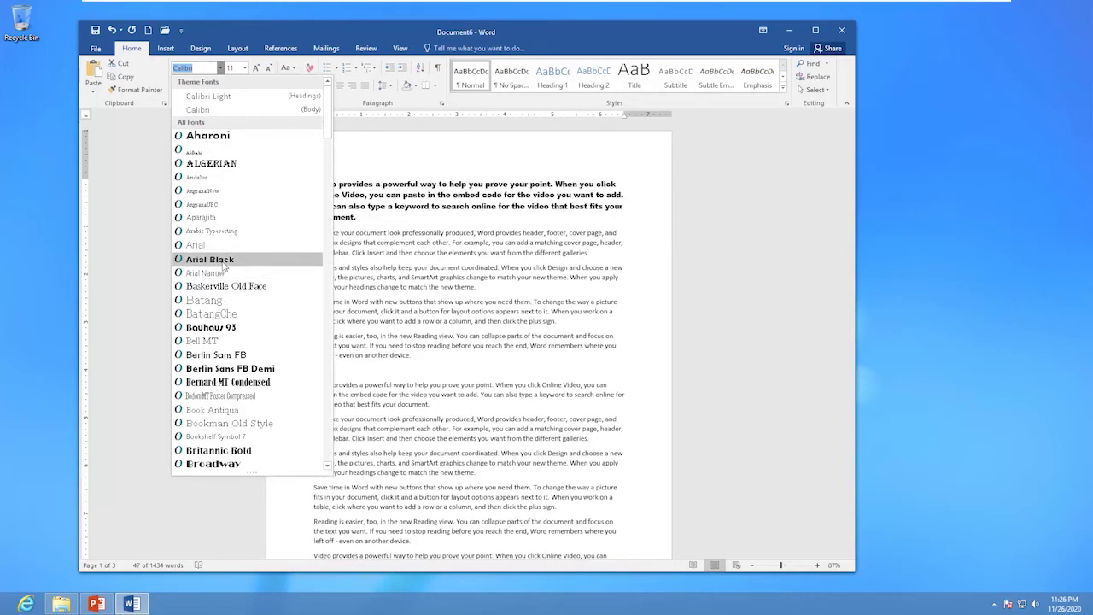
click(222, 259)
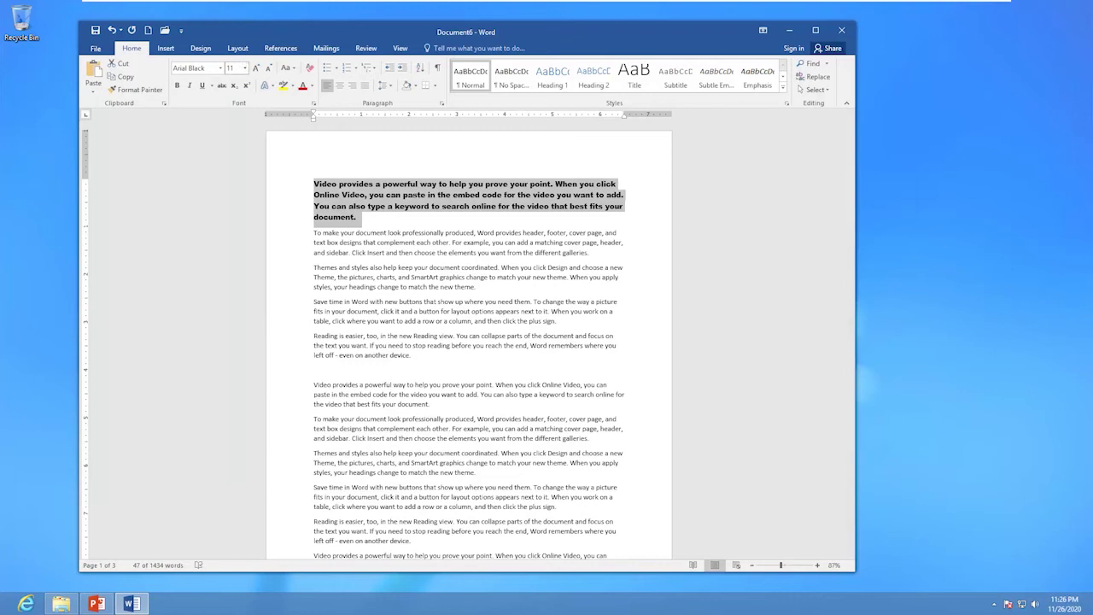
- Set the first paragraph's font size to 18 and make it bold
click(244, 69)
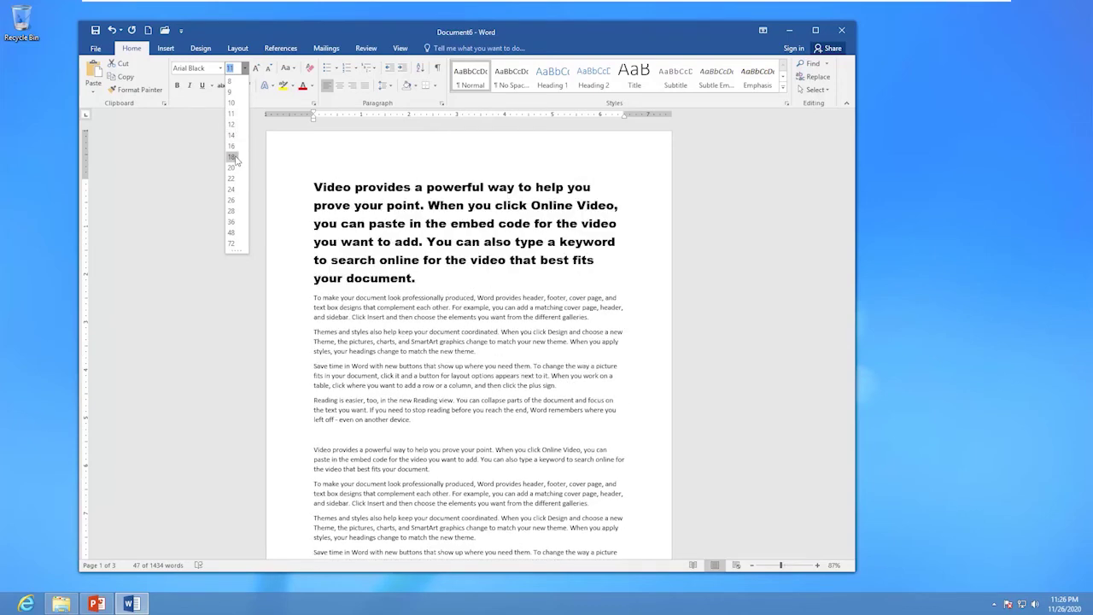
click(232, 157)
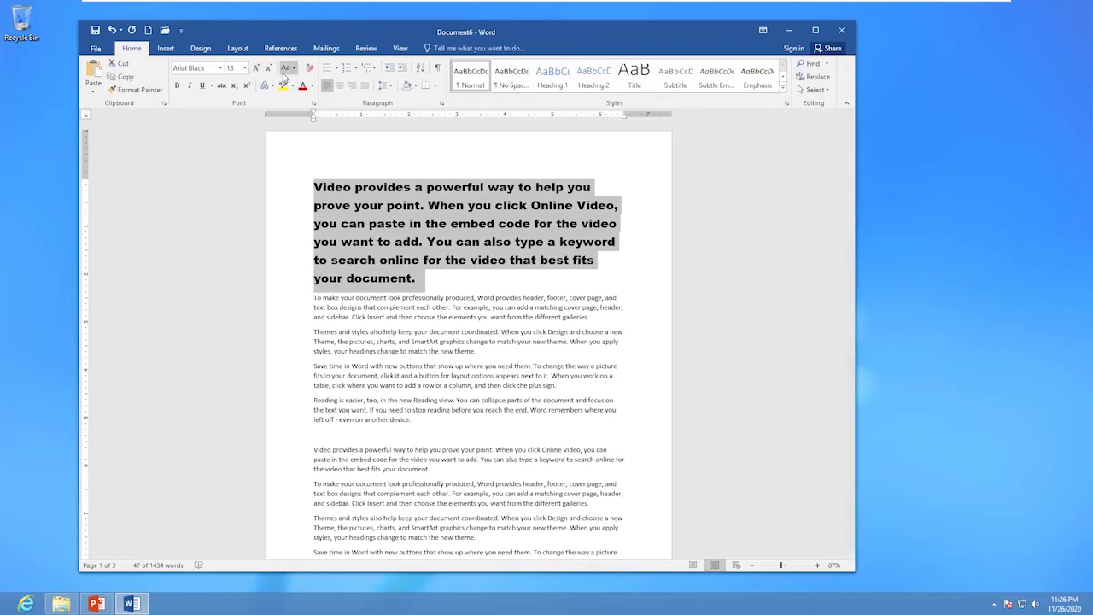
click(177, 86)
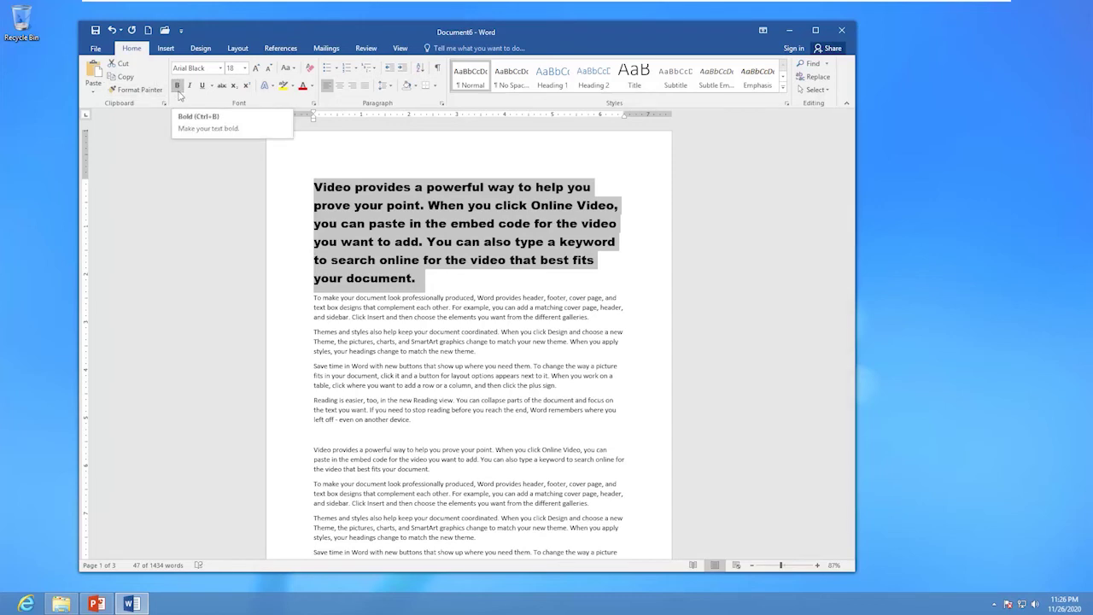
- Insert the text "HEADING" on its own line above the first paragraph
click(322, 184)
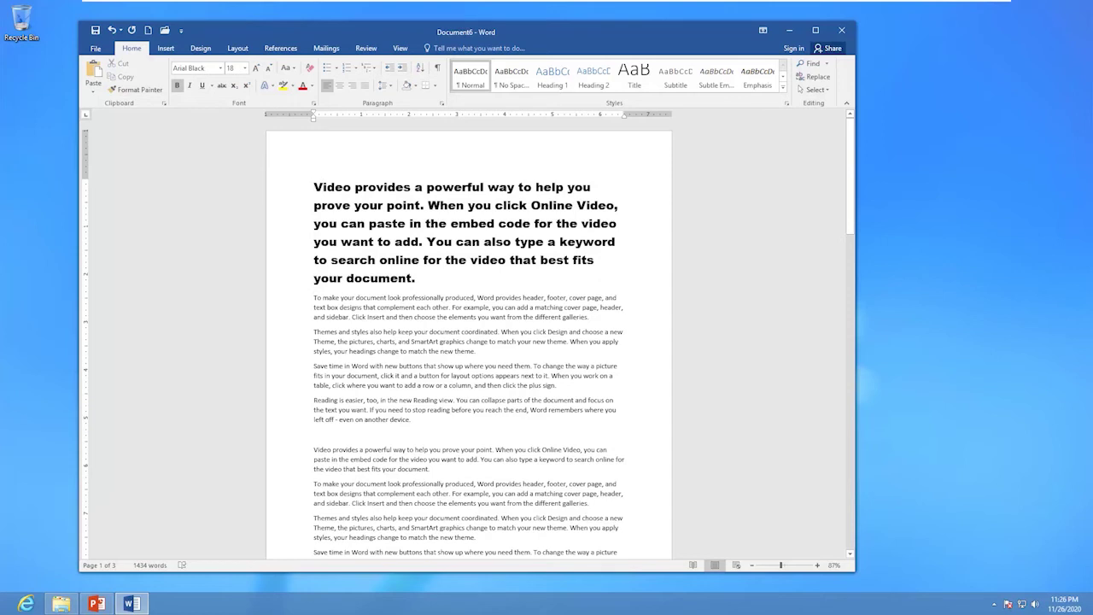
text(HEAD)
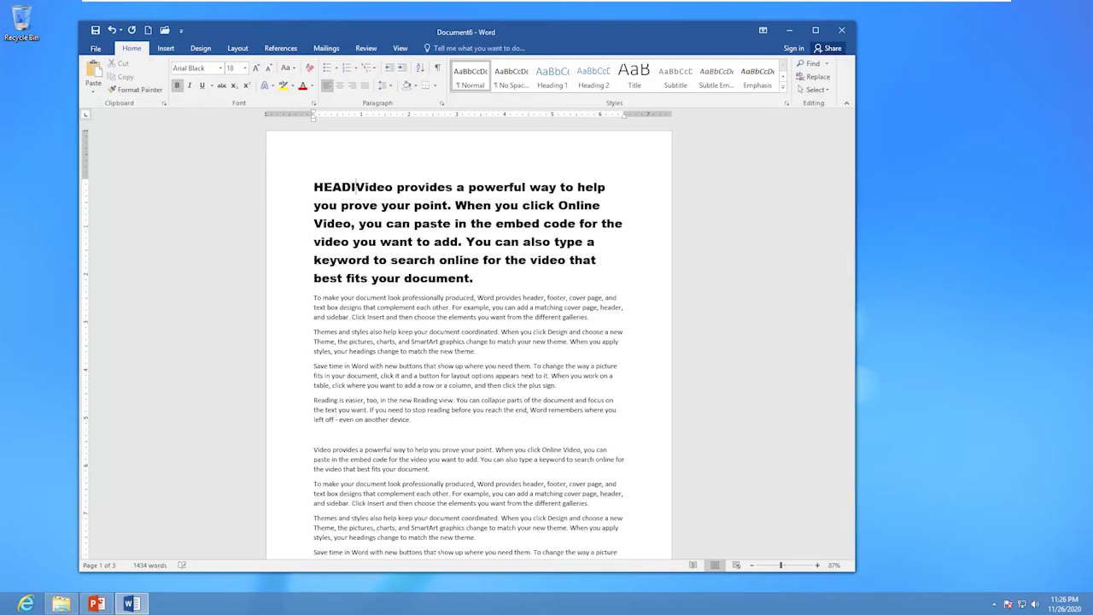
text(ING)
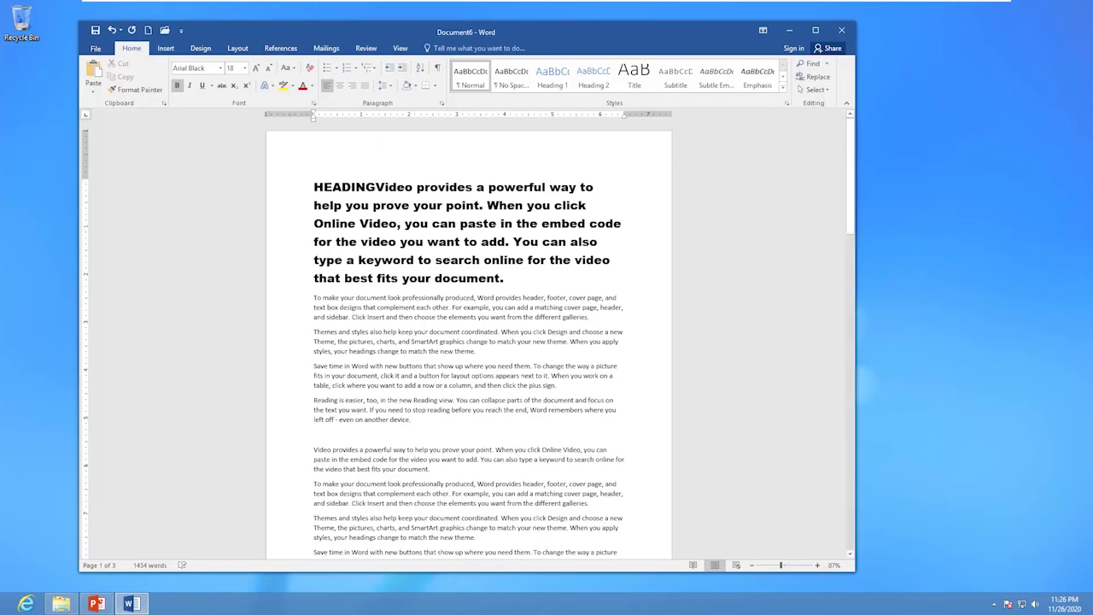
key(Return)
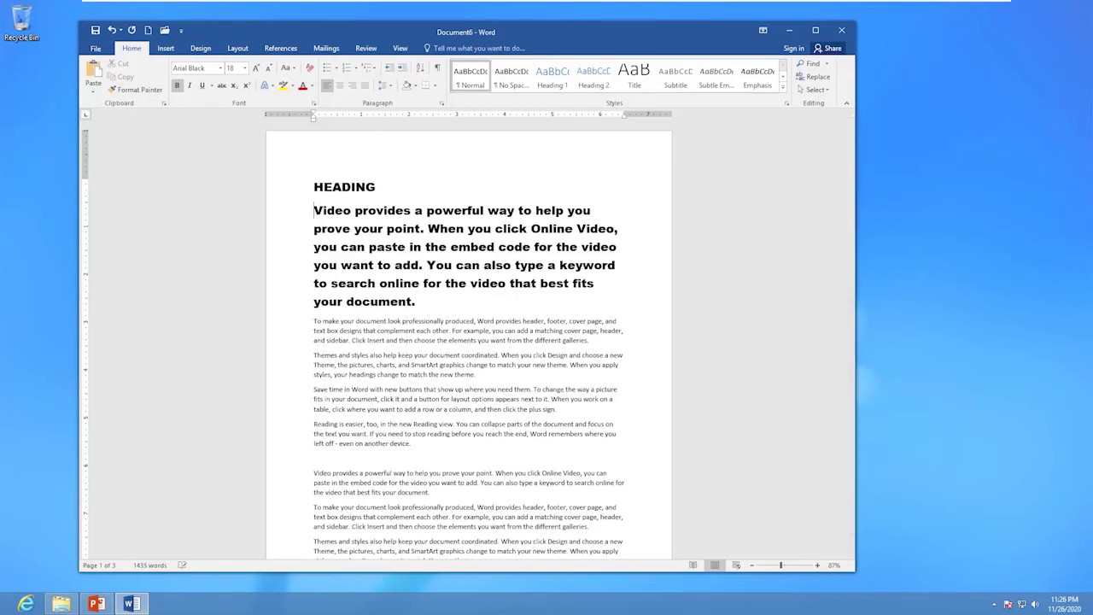
- Set the HEADING line's font to Calibri (Body), keep it bold, and underline it
drag(334, 195, 307, 192)
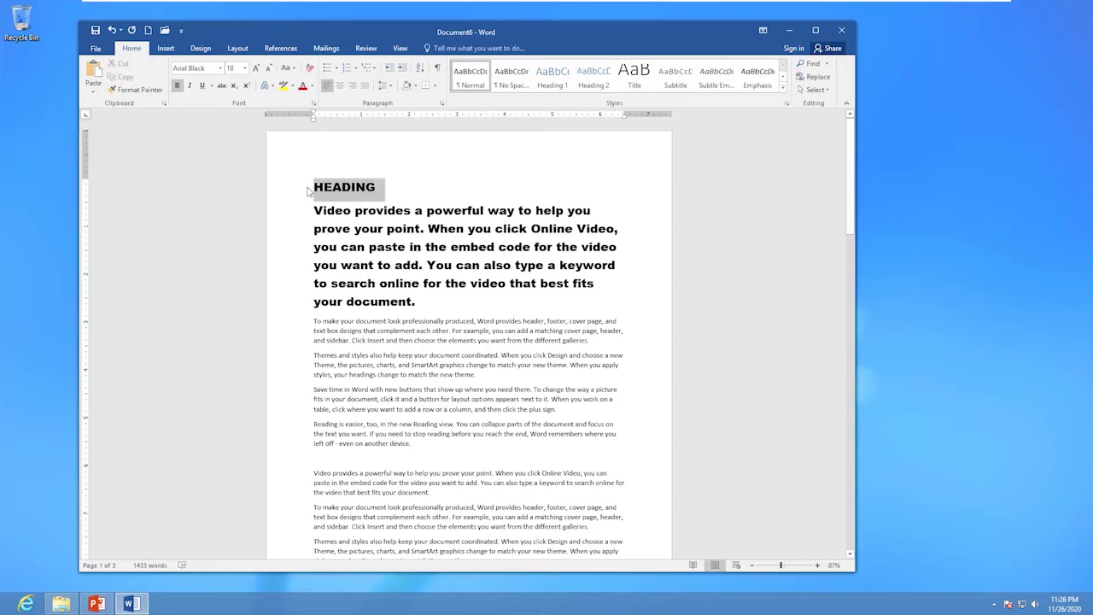
click(219, 70)
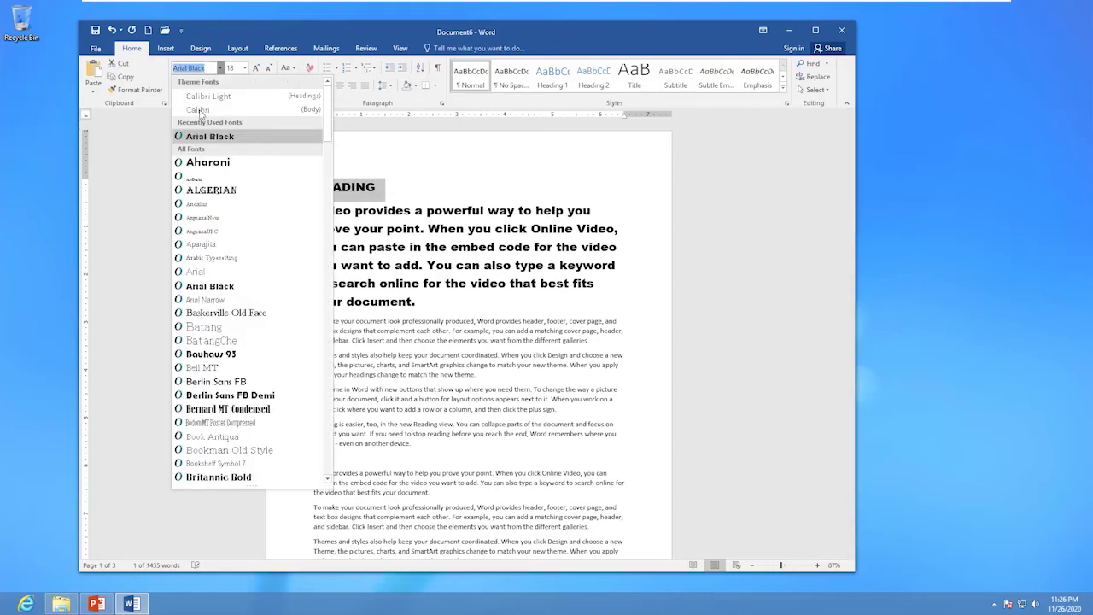
click(216, 121)
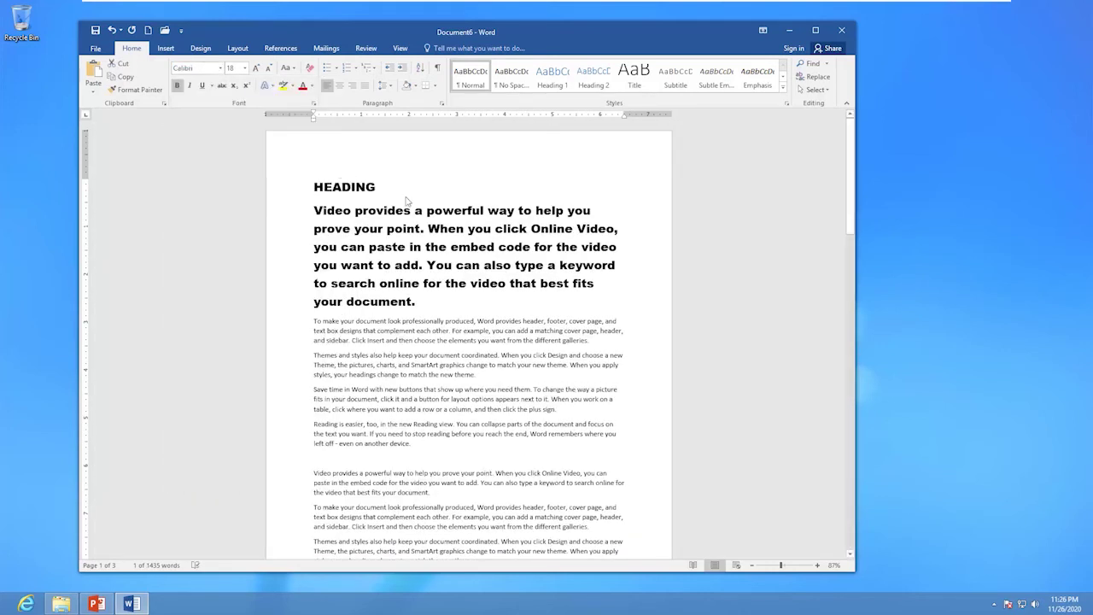
click(177, 86)
click(177, 86)
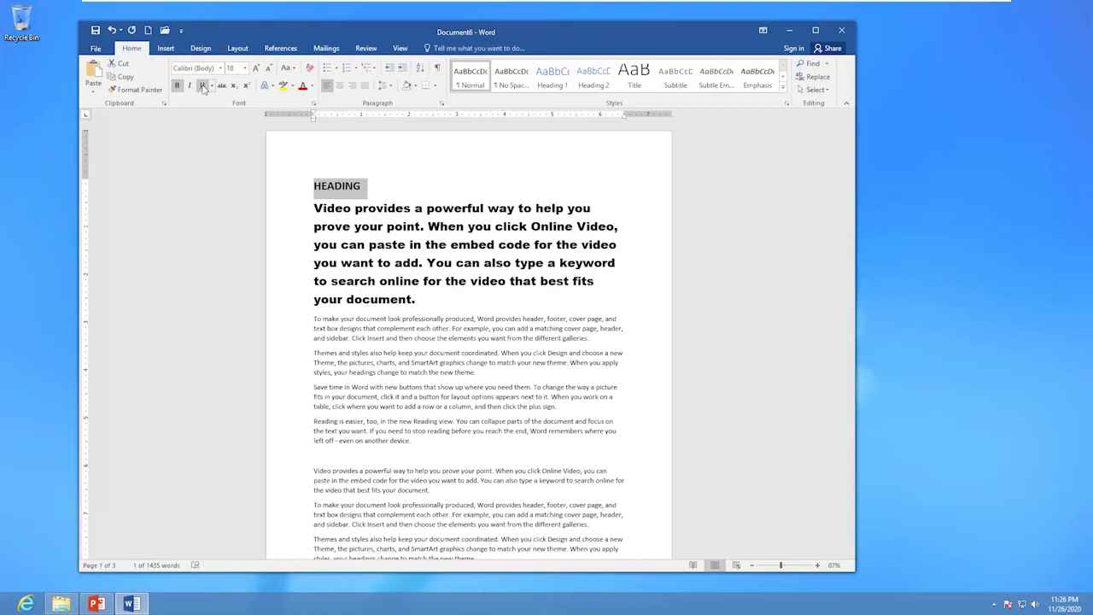
click(202, 86)
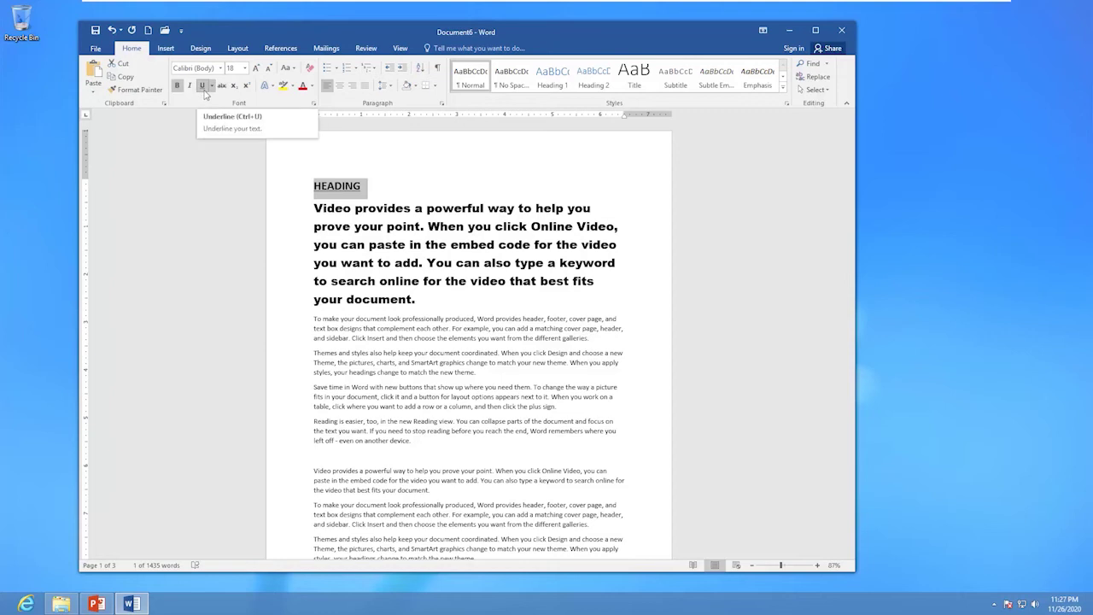
- Enlarge the HEADING text stepwise to 36 points, and place the insertion point at its end
click(255, 69)
click(256, 68)
click(256, 69)
click(256, 68)
click(255, 68)
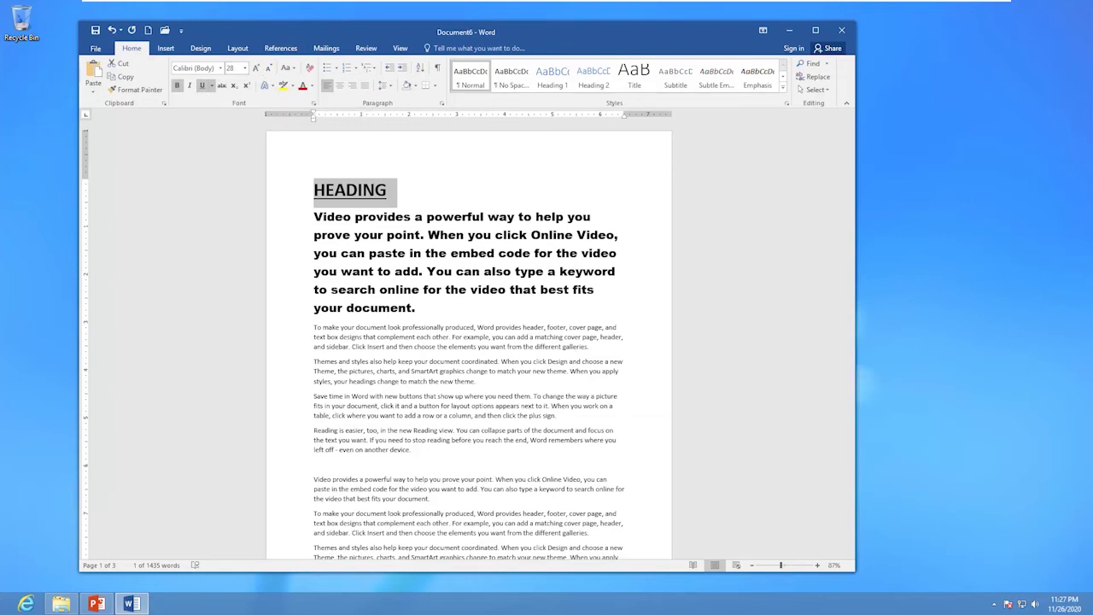
click(256, 69)
click(262, 69)
click(262, 69)
click(258, 70)
click(257, 70)
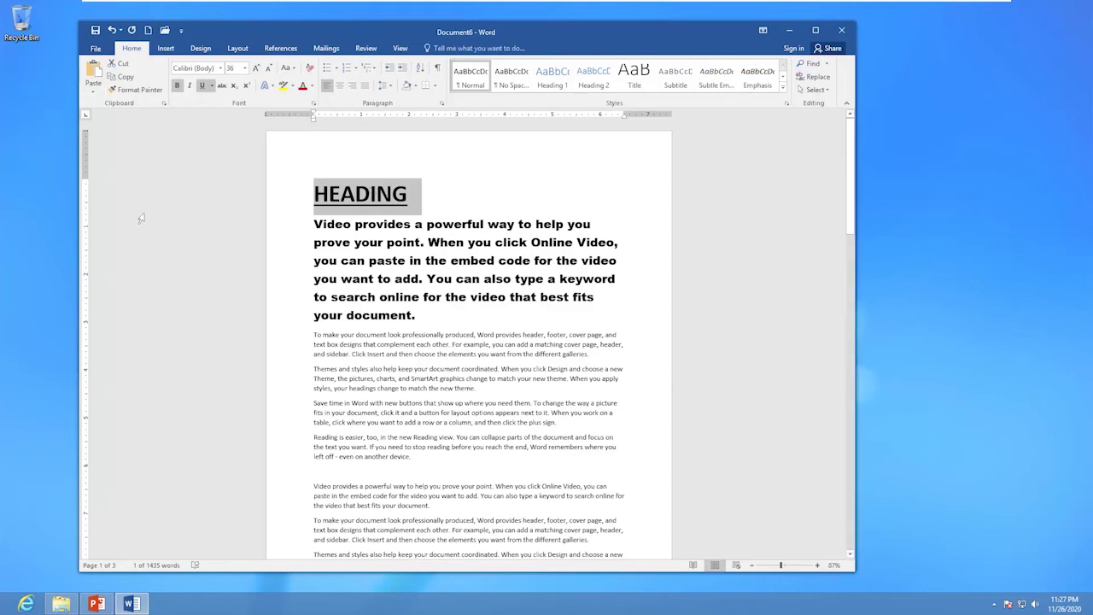
click(417, 214)
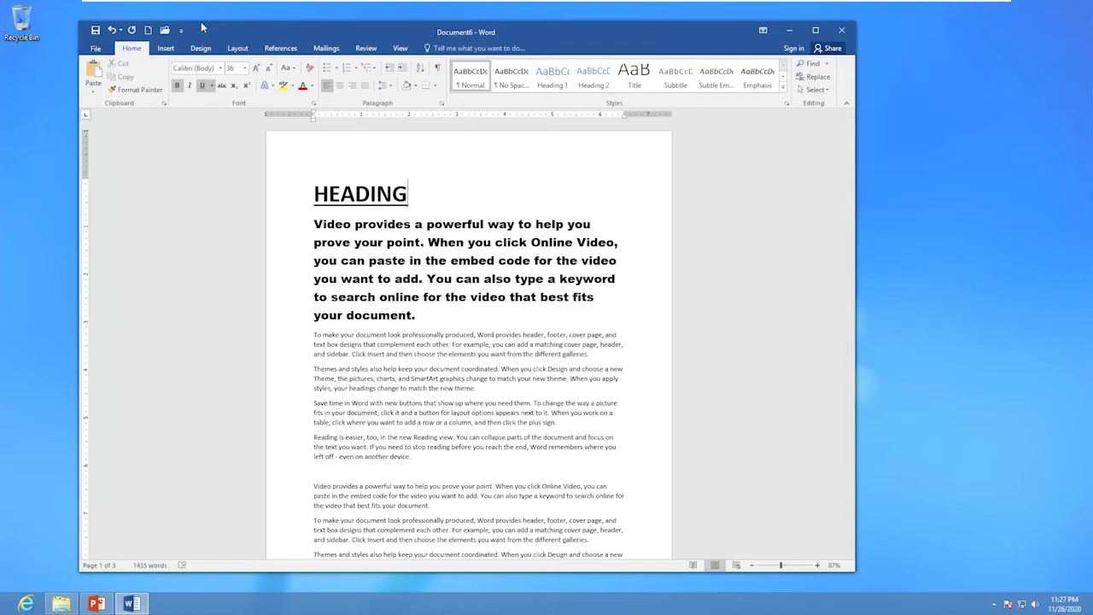
- Add a line reading "Text Effect" below HEADING, using the orange outlined text effect
click(272, 87)
click(272, 88)
click(272, 88)
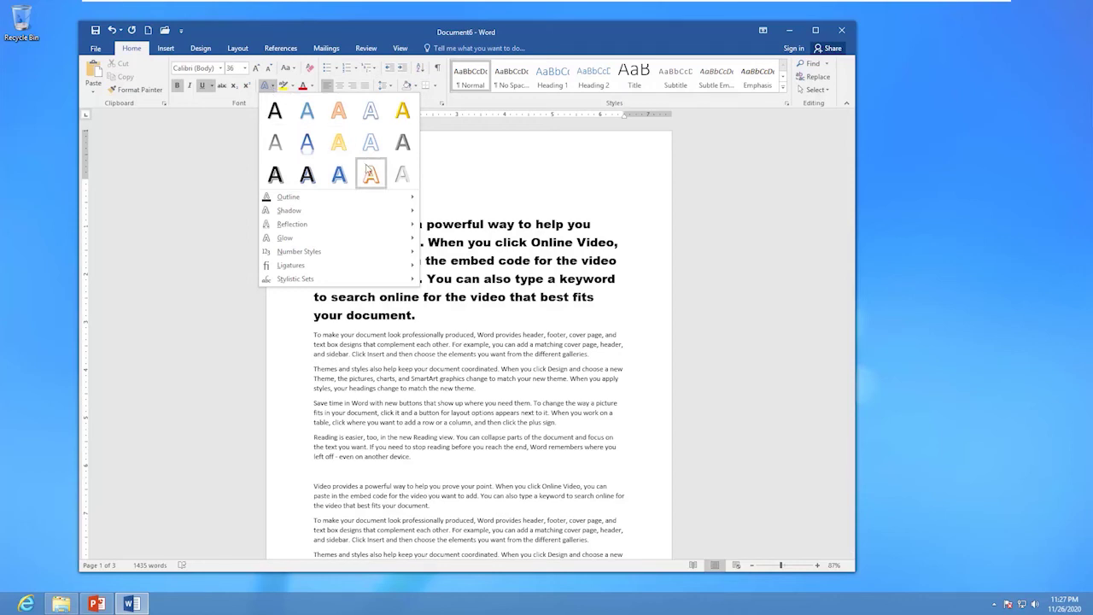
key(Escape)
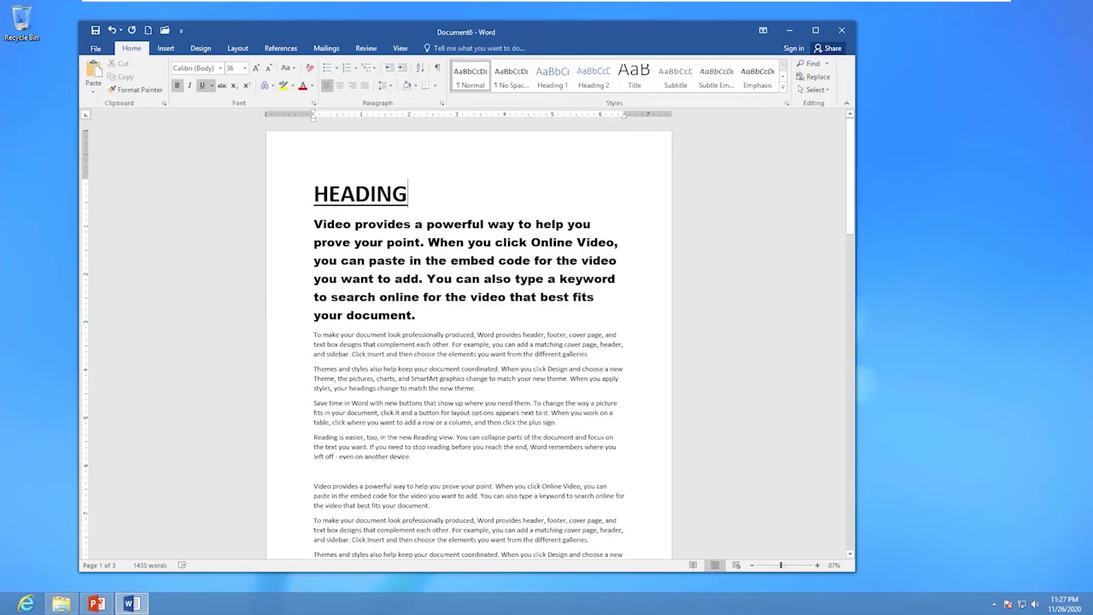
key(Return)
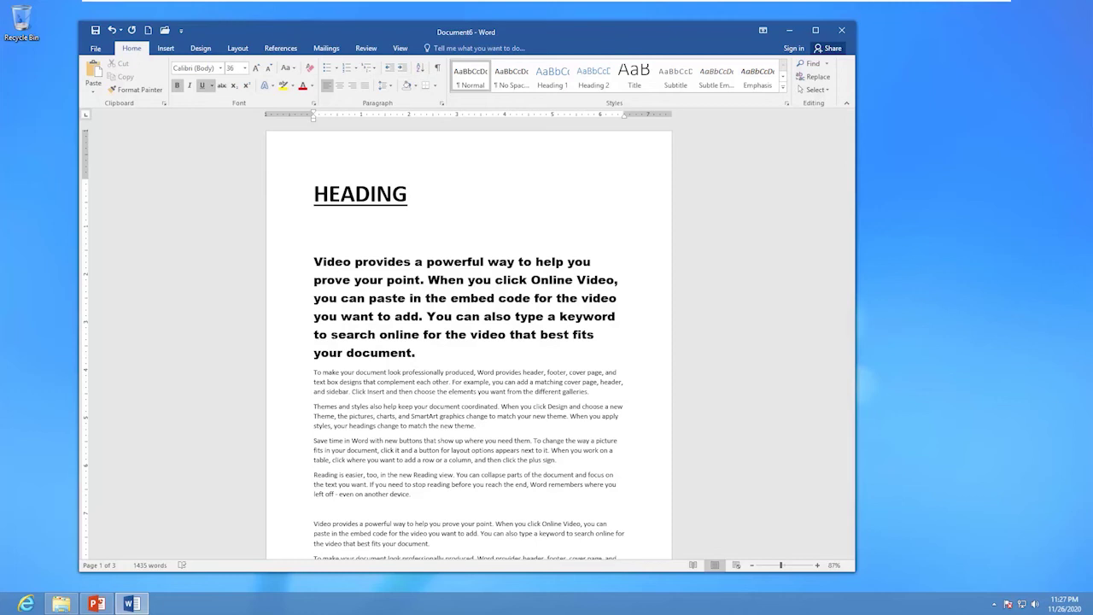
text(Text)
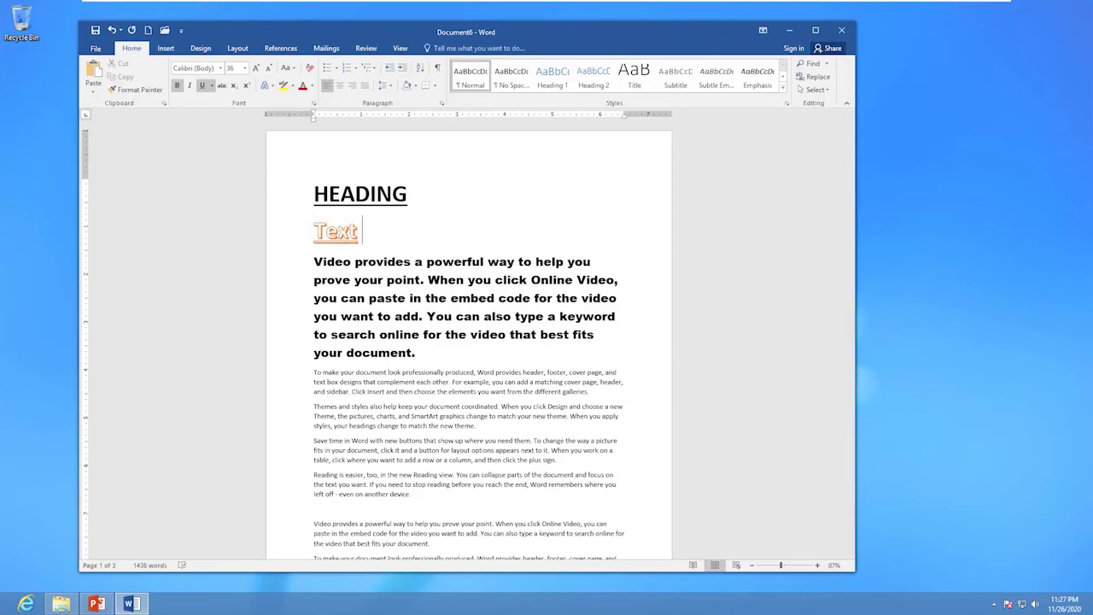
text( Effect)
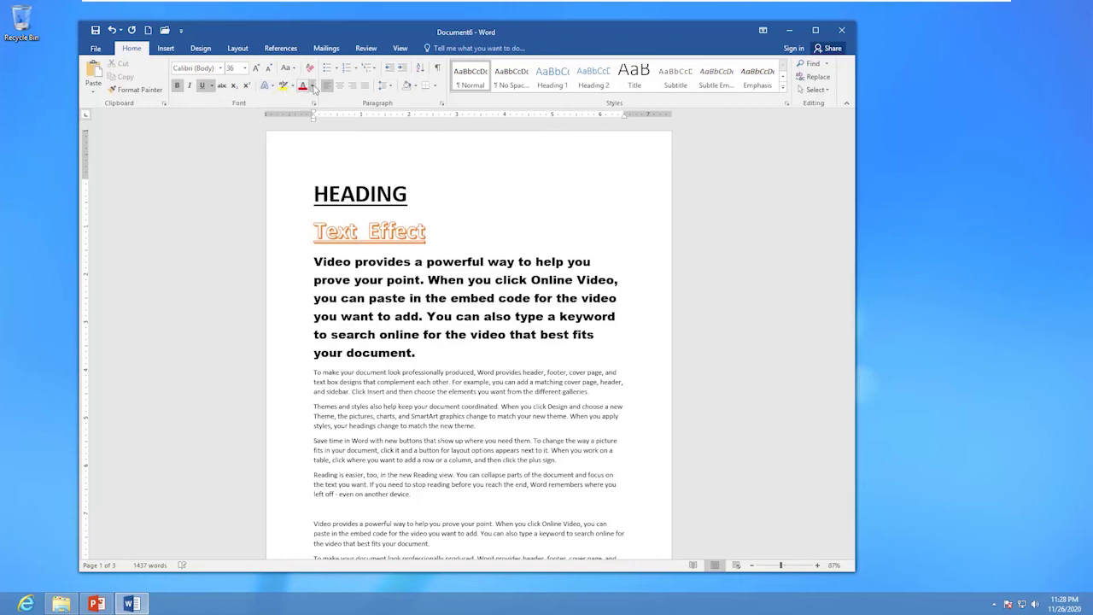
- Change the font color to dark green and add "color changed" after "Text Effect"
click(312, 86)
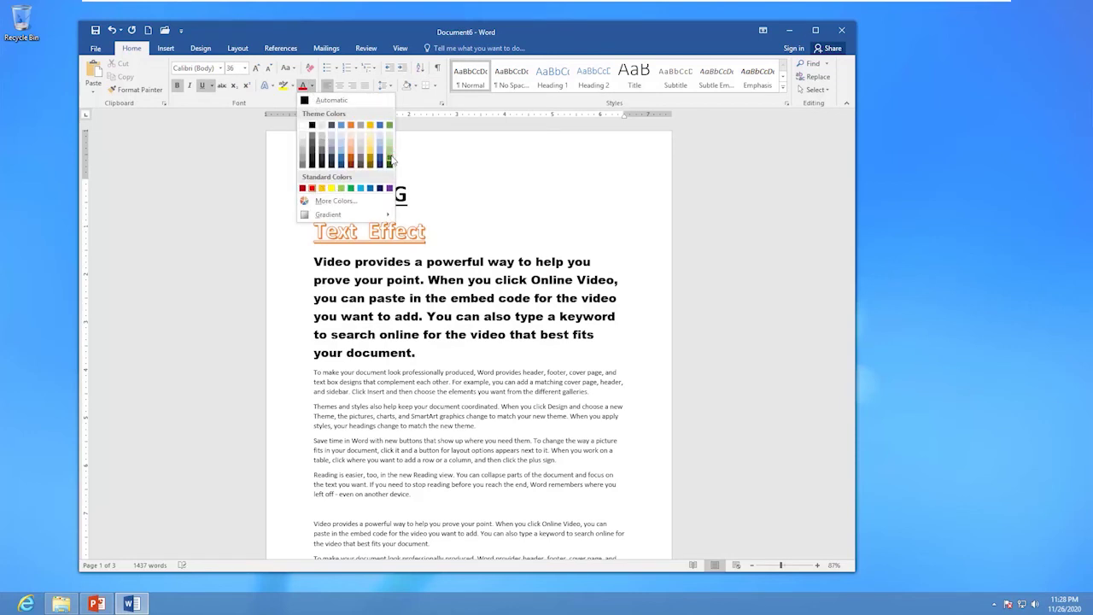
key(Escape)
text(colo)
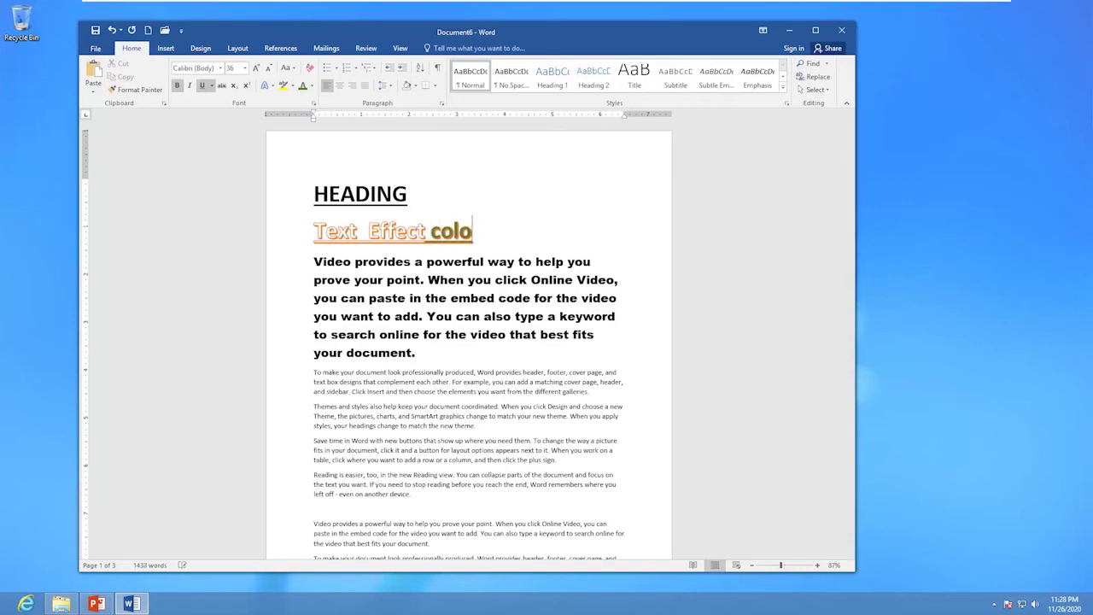
text(r ch)
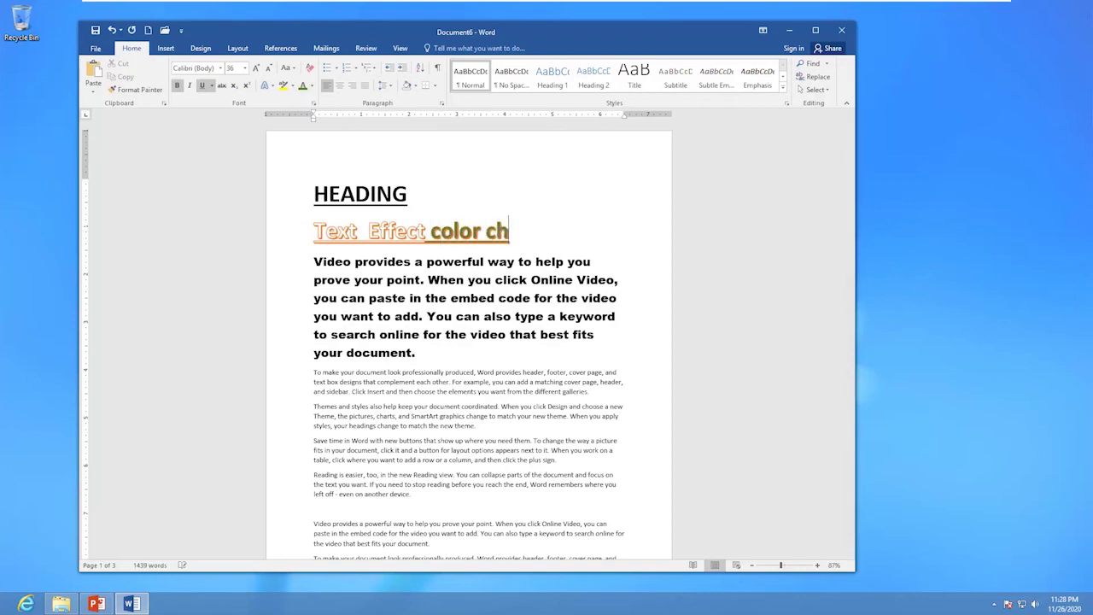
text(anged)
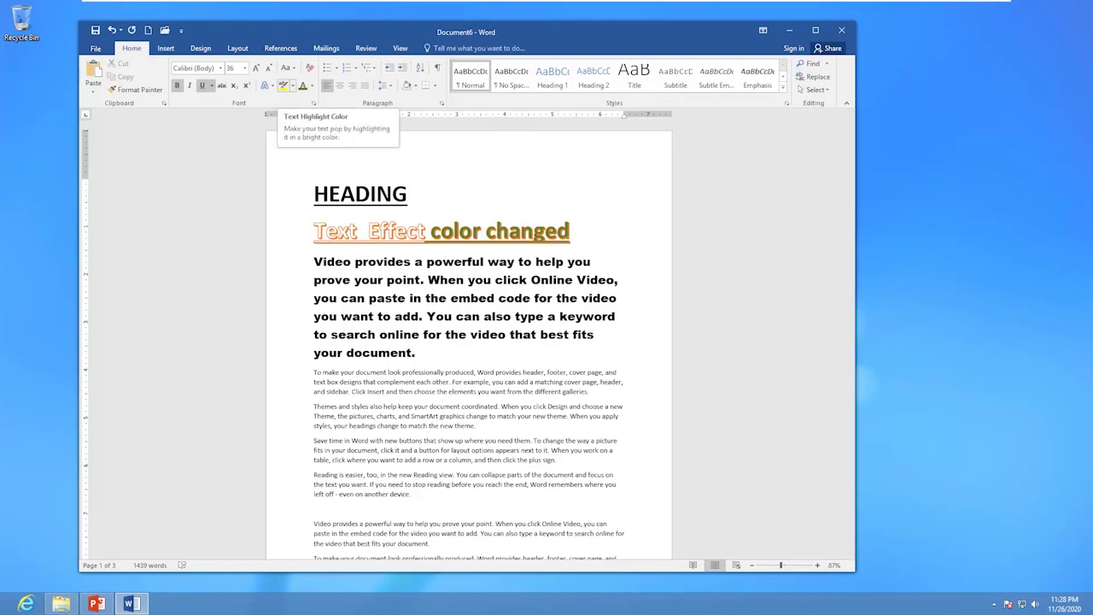
- Highlight the words "Text Effect" in yellow
drag(313, 231, 431, 230)
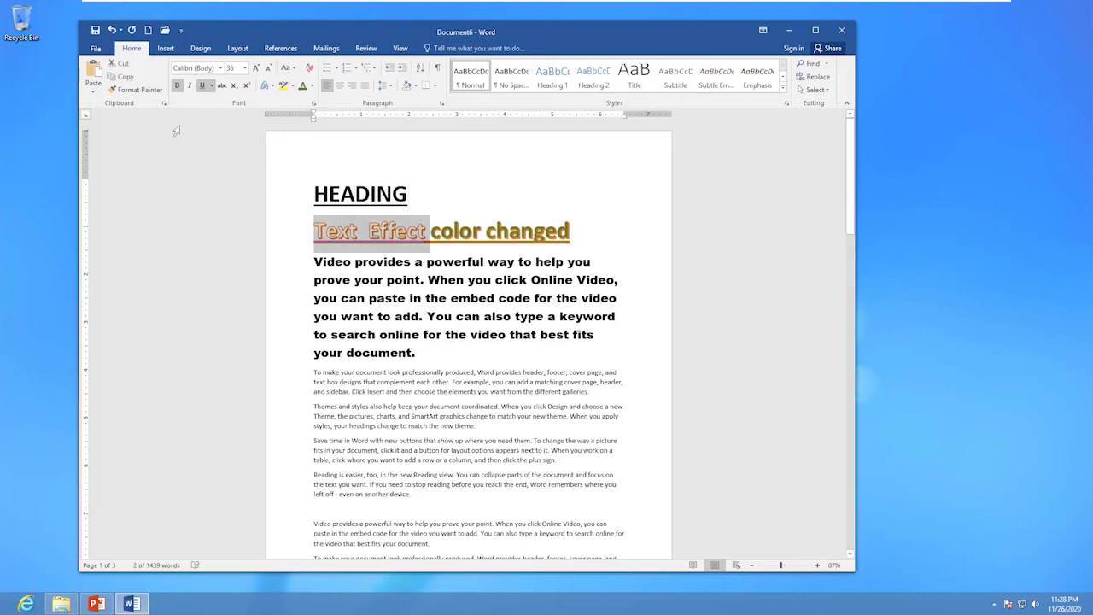
click(293, 89)
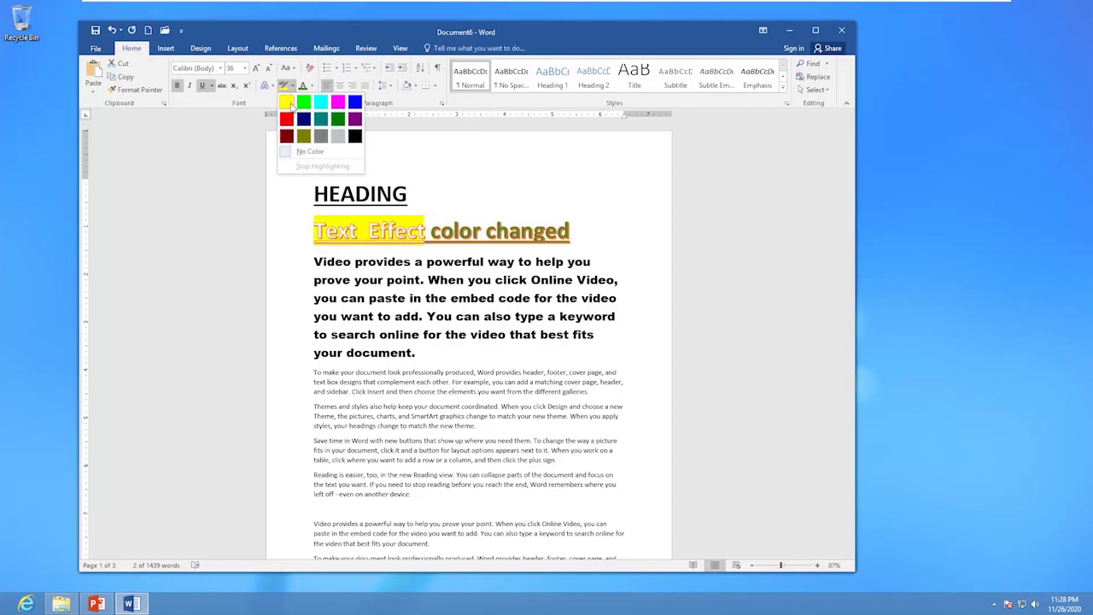
click(287, 102)
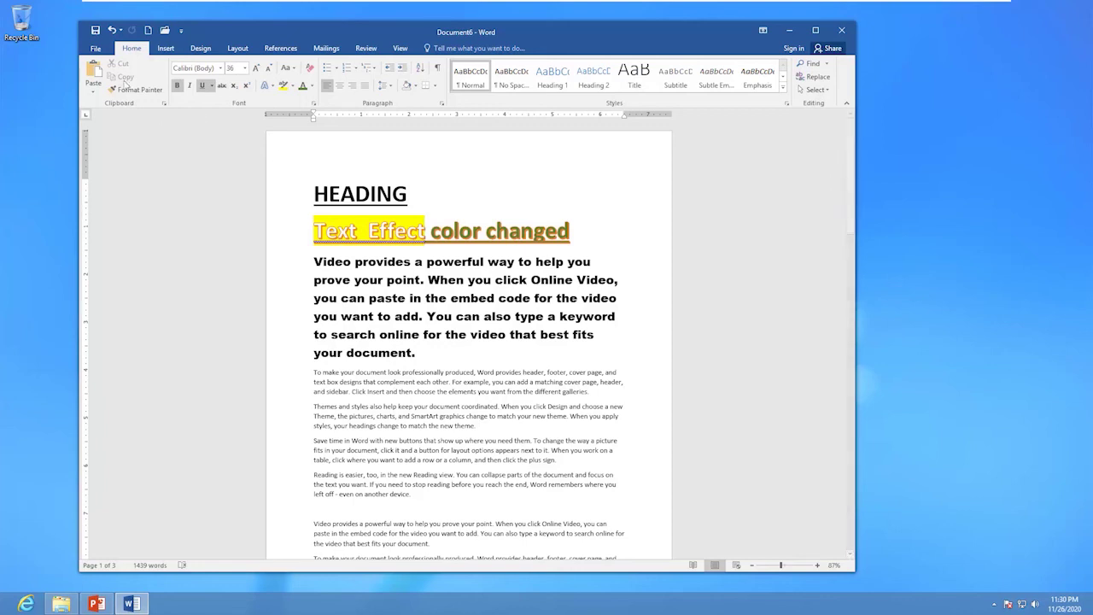
- Save the document as "New document" in the Documents library as a Word Document, and close it
click(95, 48)
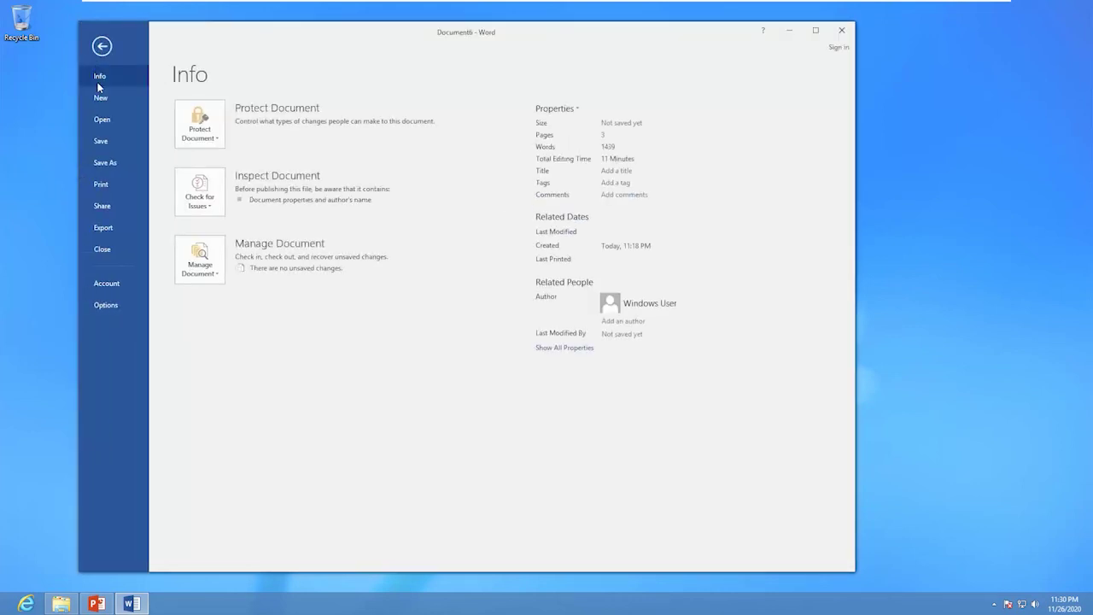
click(104, 163)
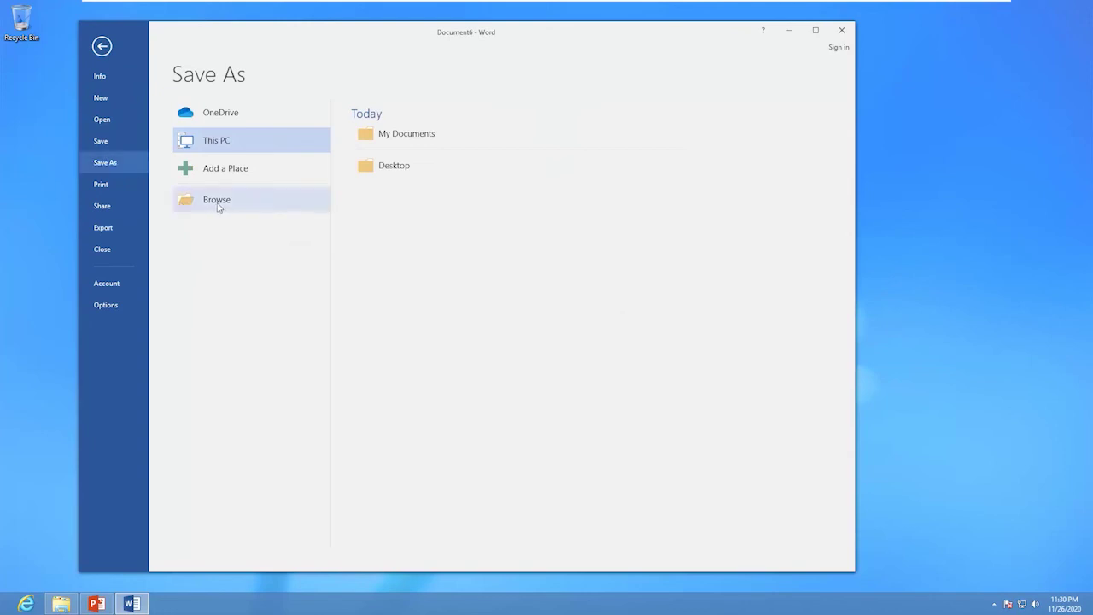
click(218, 205)
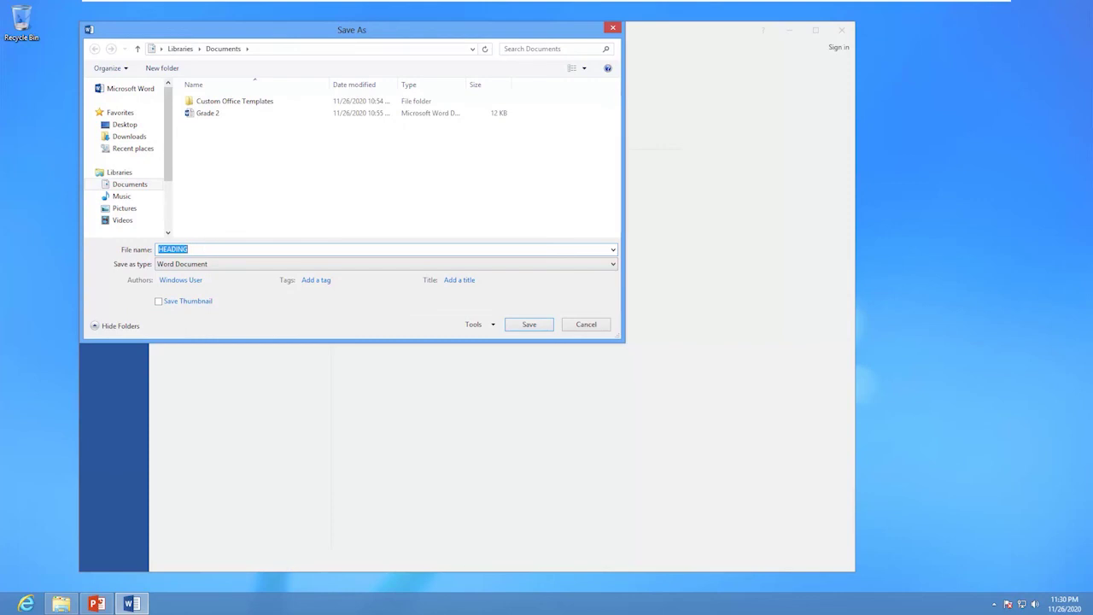
text(New docum)
click(206, 266)
click(206, 266)
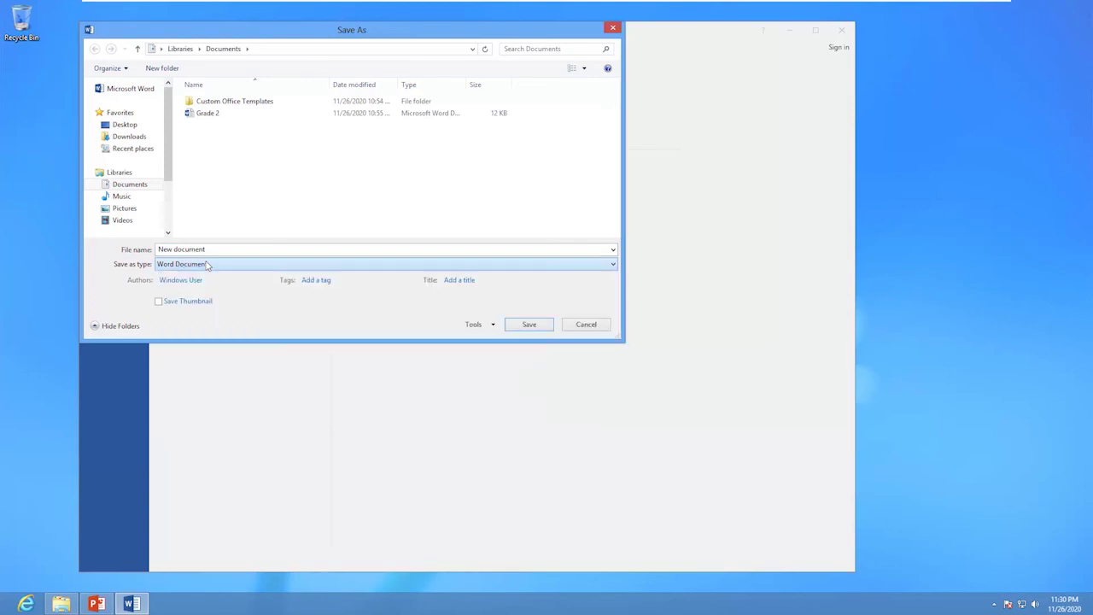
click(529, 324)
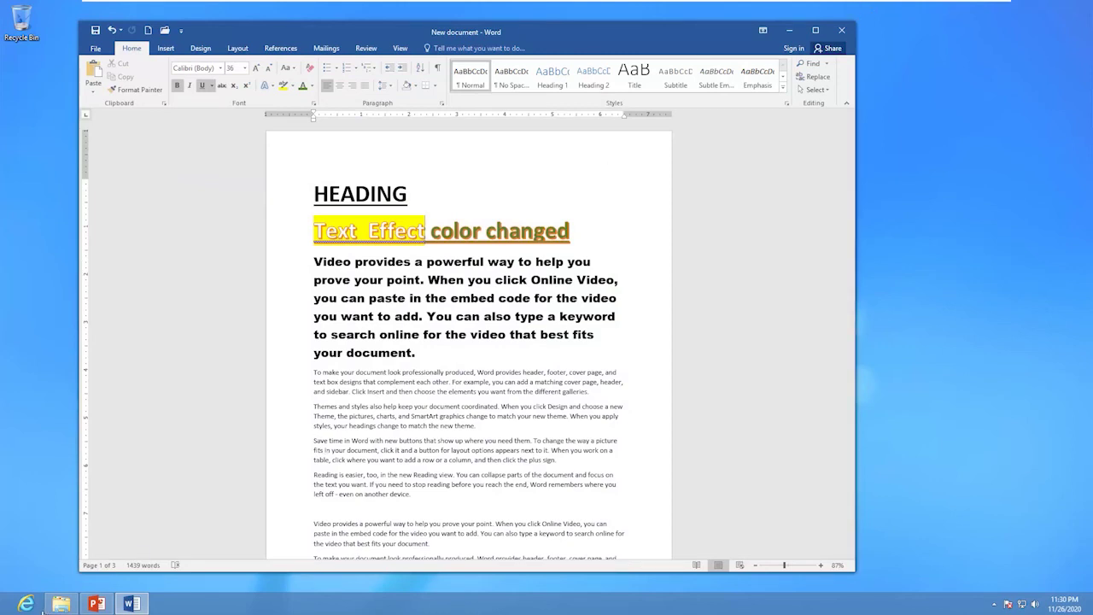
mouse_move(62, 610)
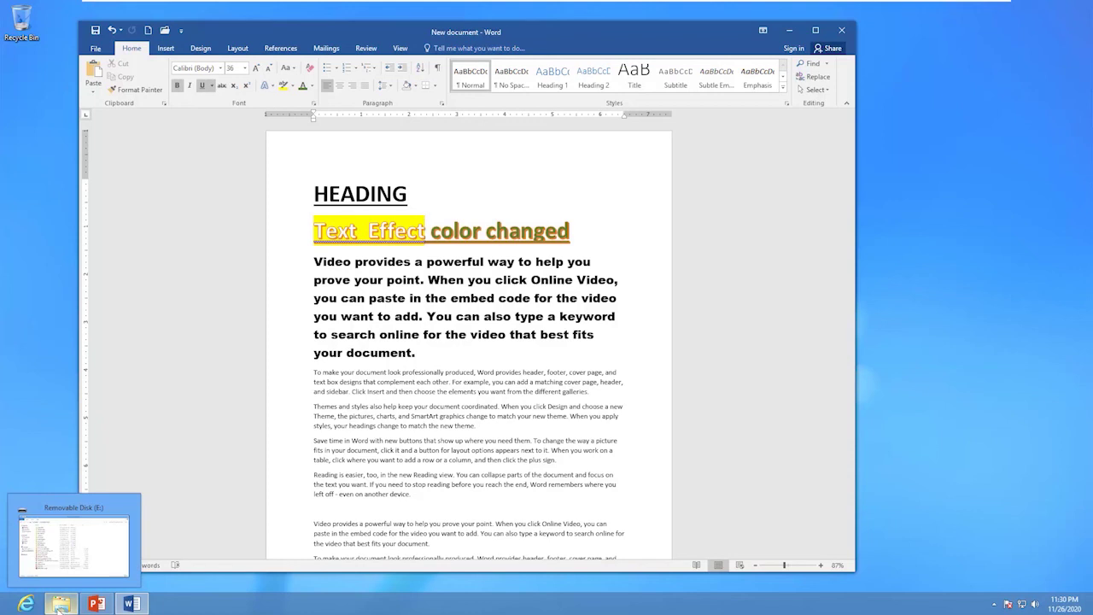
click(841, 32)
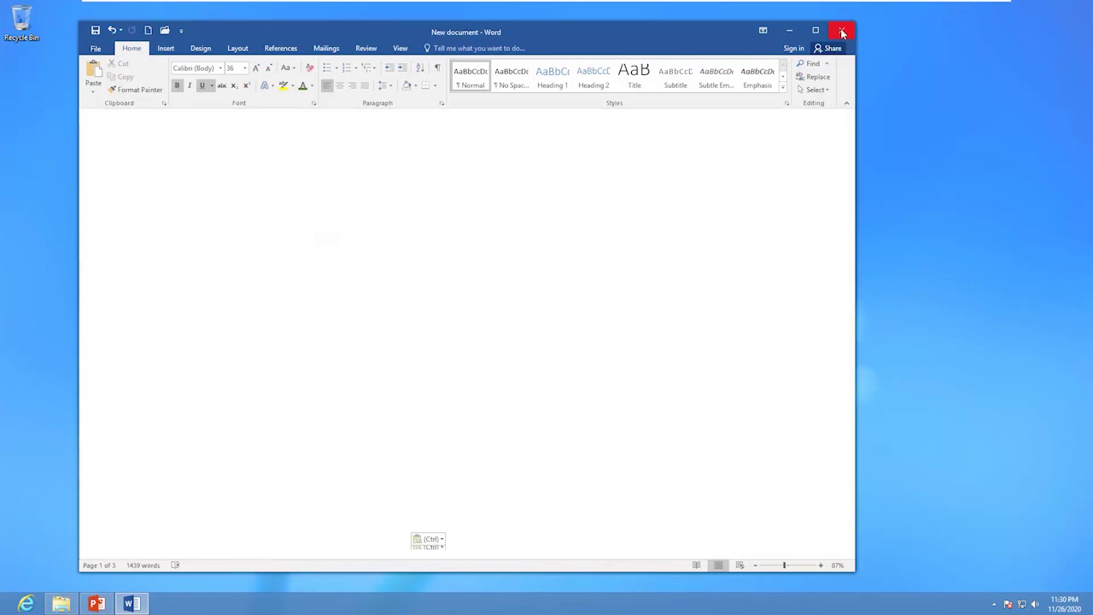